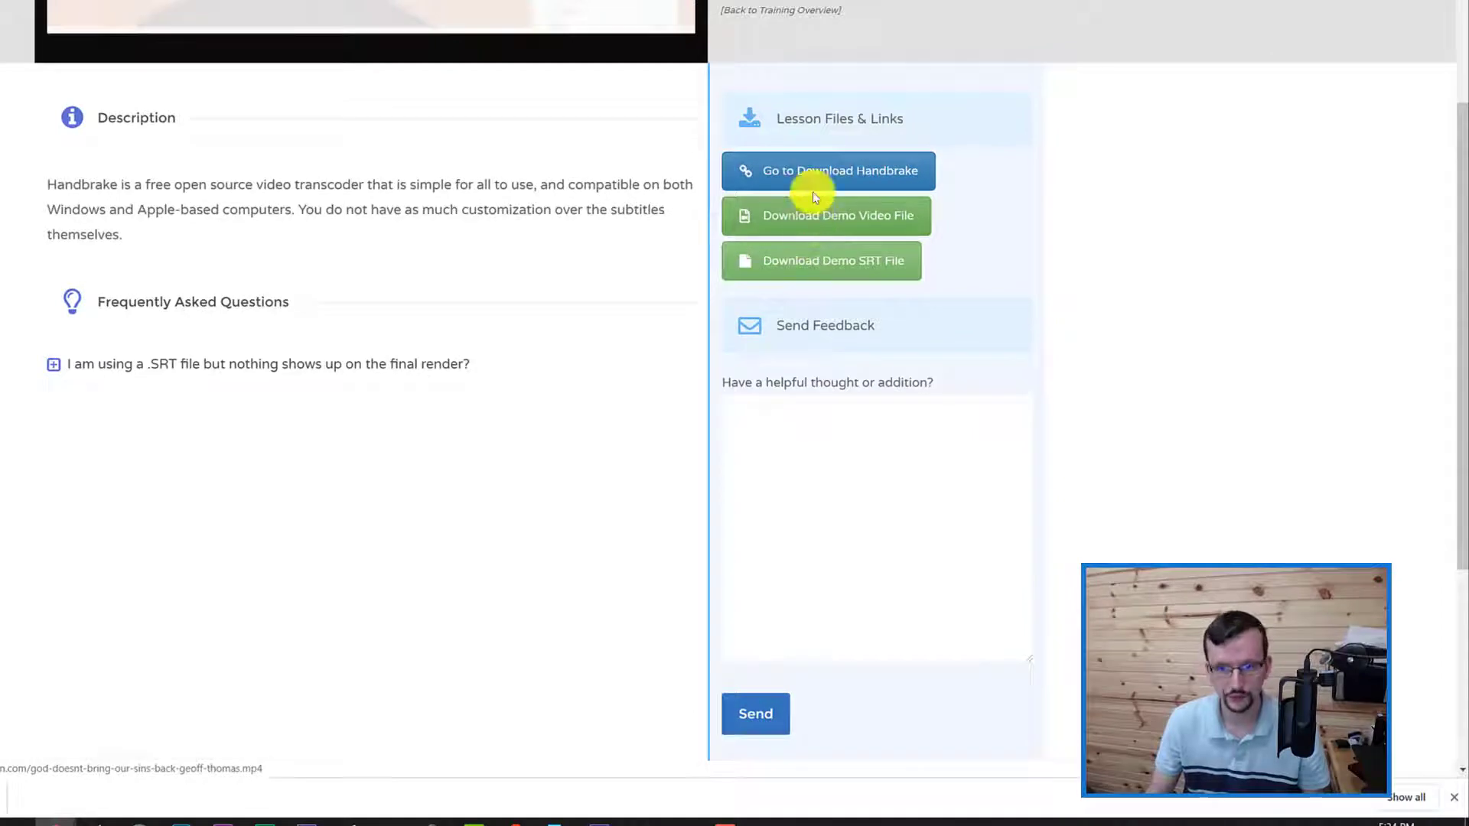
# Step: Go to the HandBrake downloads page from the lesson's Lesson Files & Links section
pyautogui.click(814, 182)
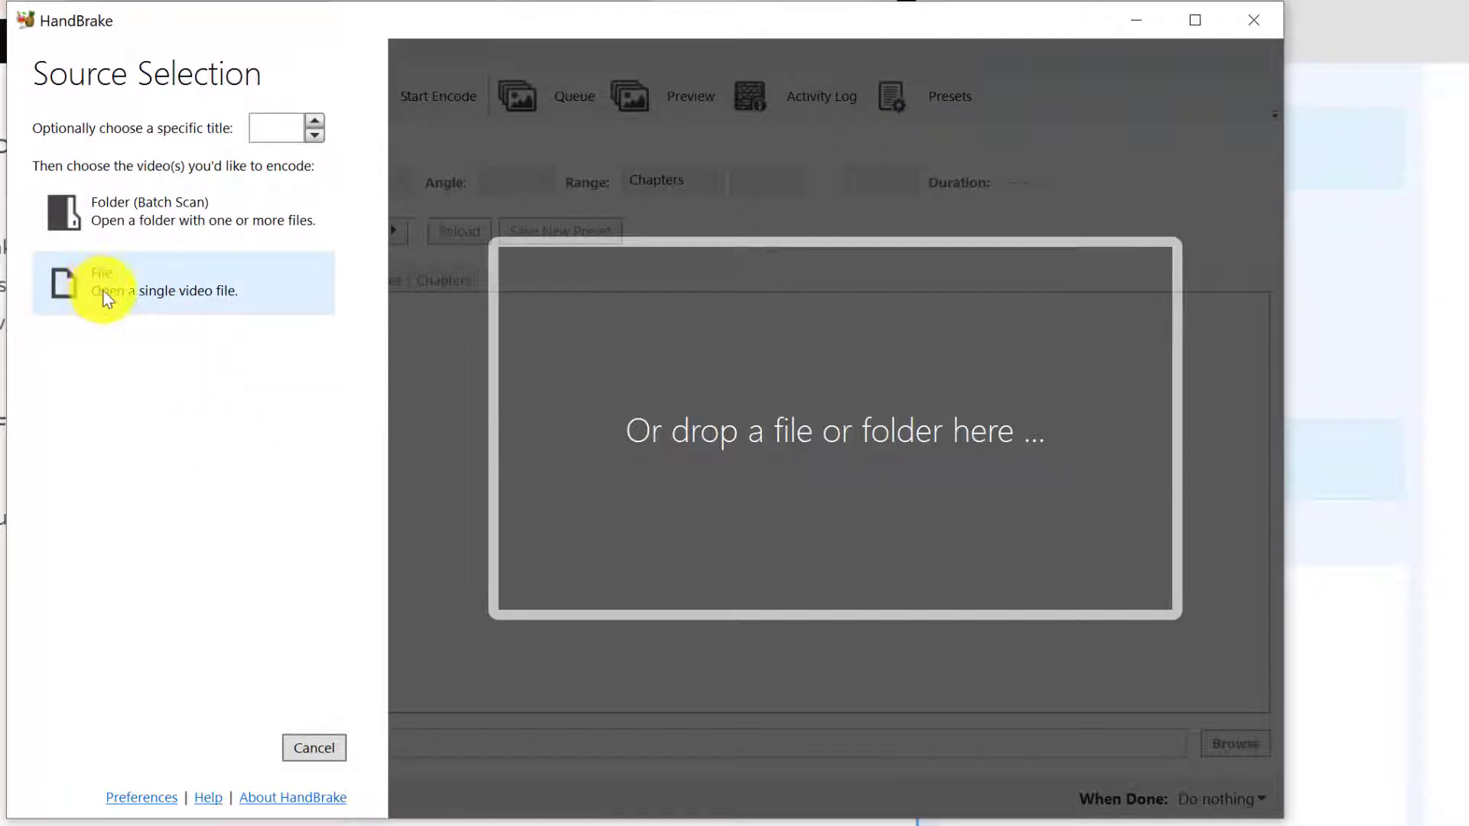
# Step: Open the god-doesnt-bring-our-sins-back-geoff-thomas mp4 from the Tutorial folder as the source video
pyautogui.click(135, 295)
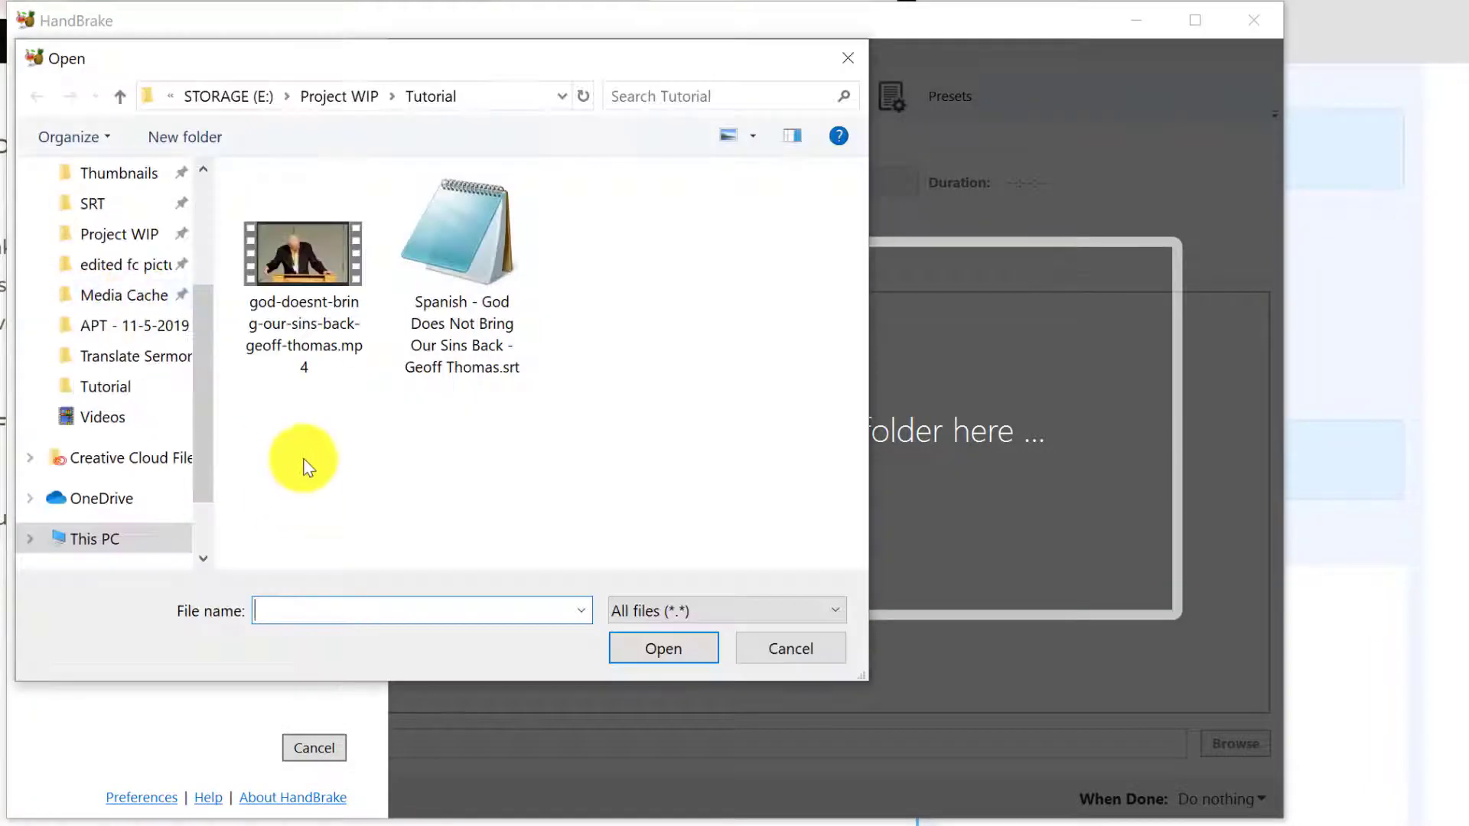
pyautogui.click(285, 269)
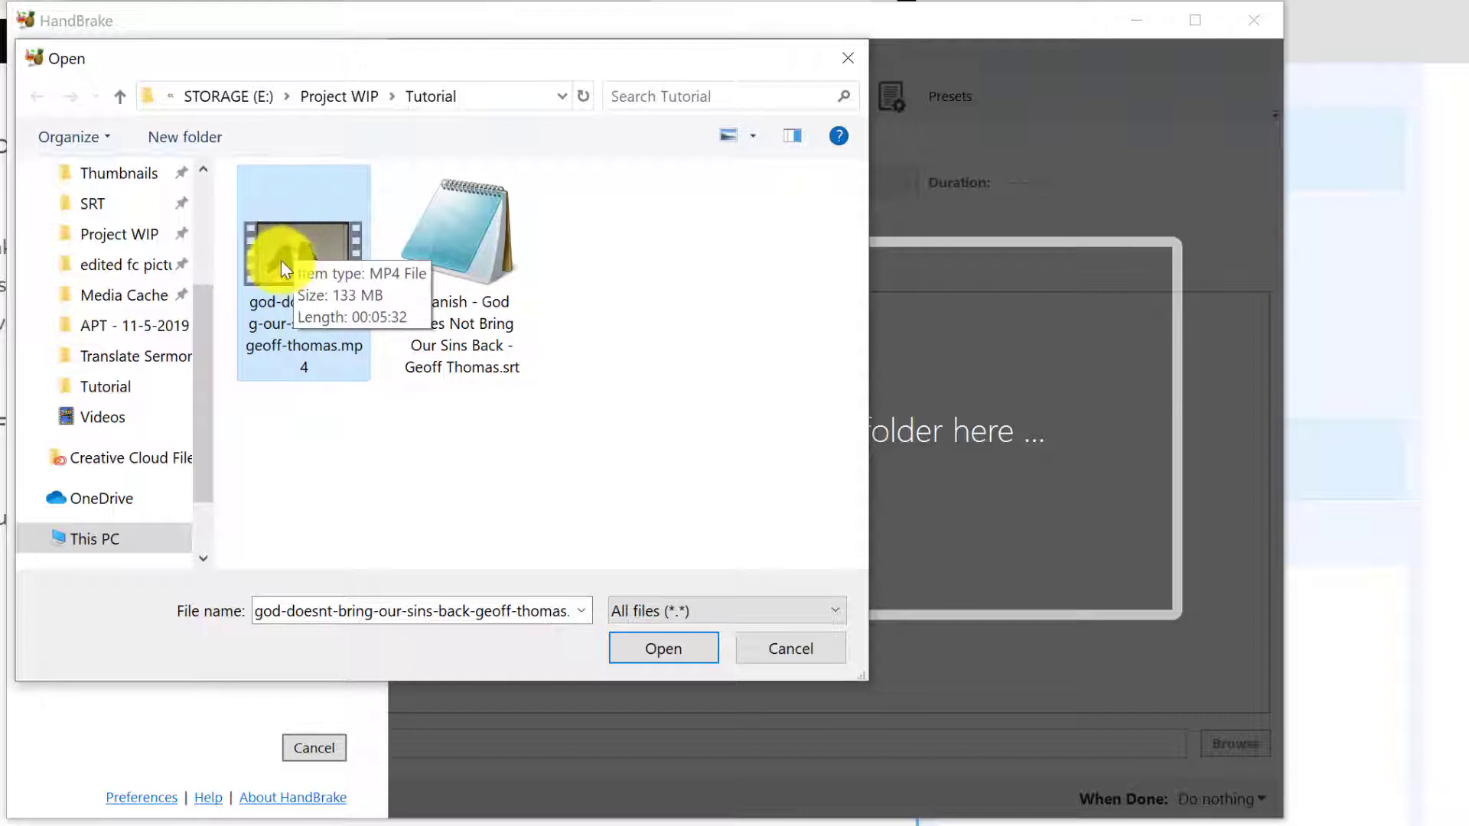
pyautogui.doubleClick(282, 260)
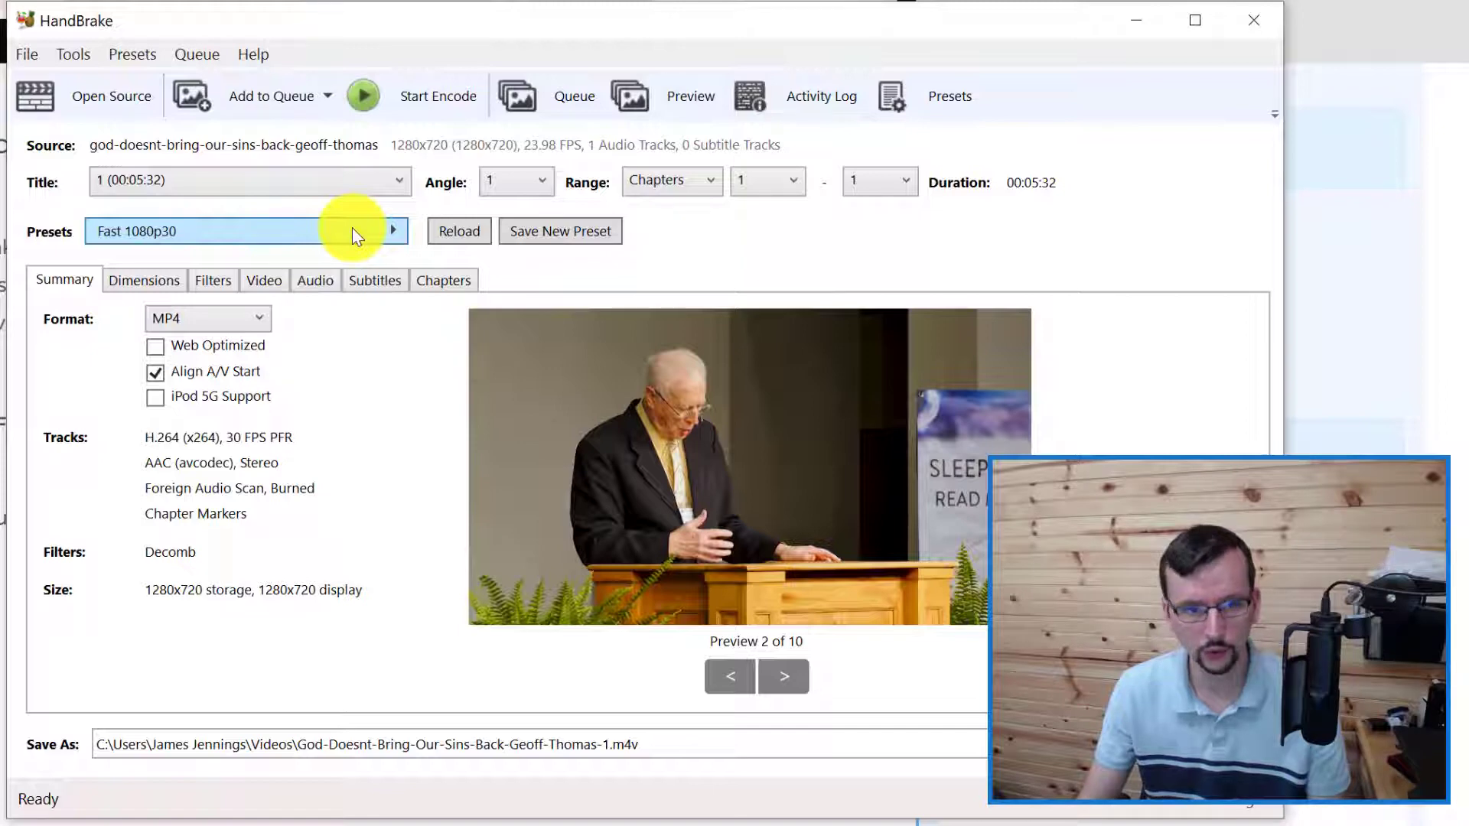
# Step: Replace the Fast 1080p30 preset with General > Fast 720p30
pyautogui.click(352, 228)
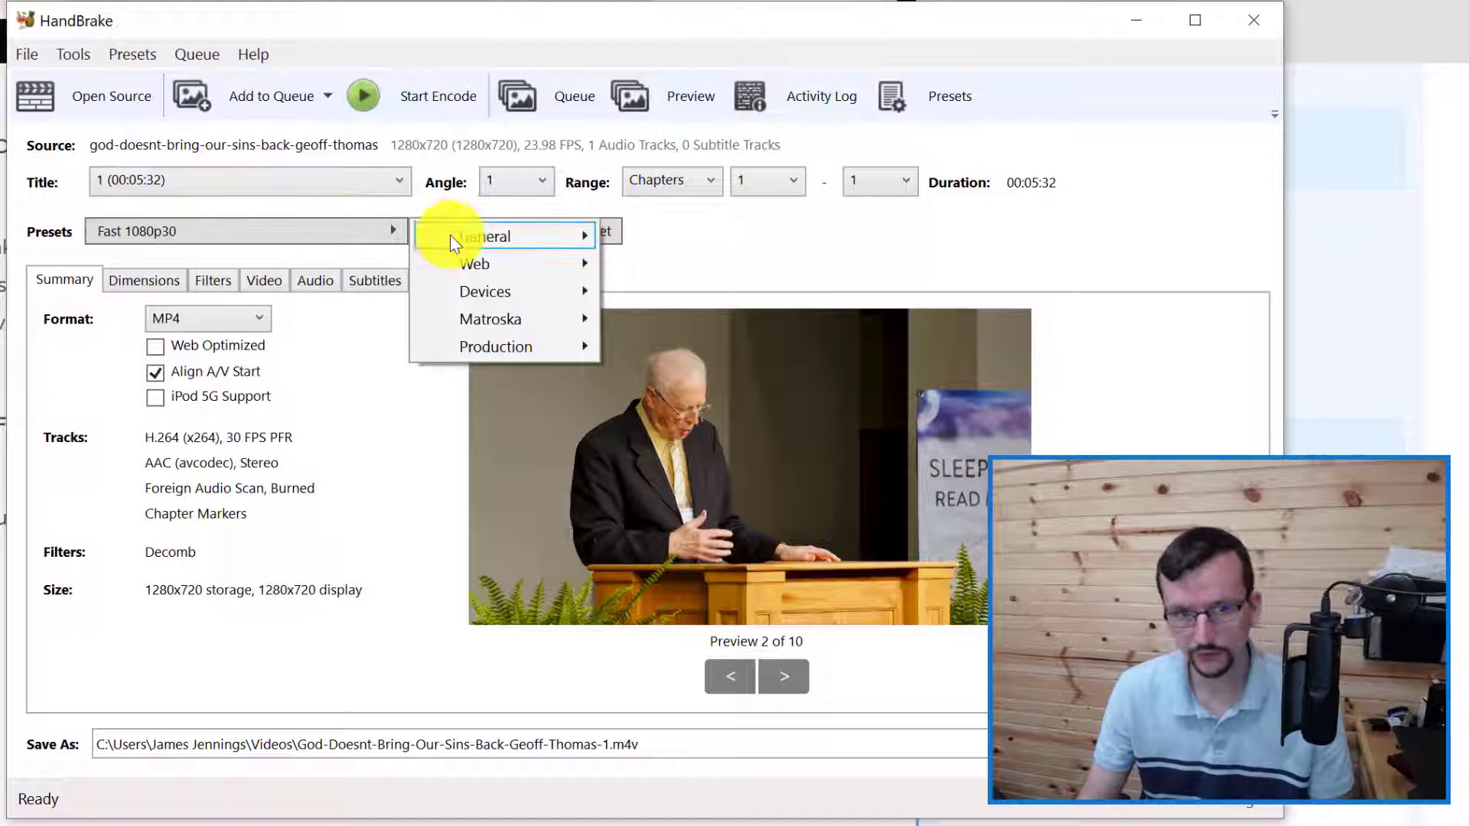
pyautogui.moveTo(452, 236)
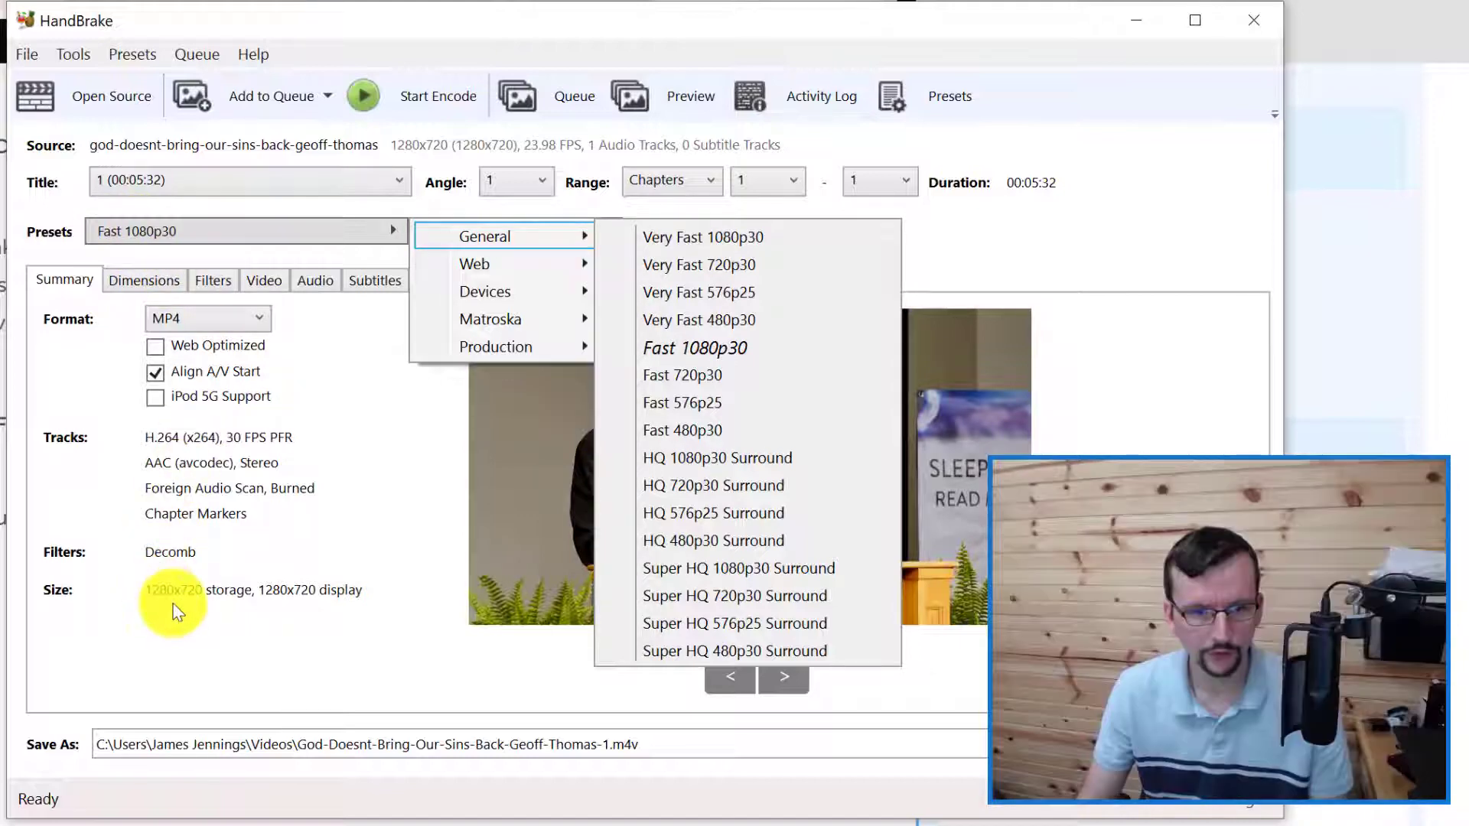
pyautogui.click(681, 375)
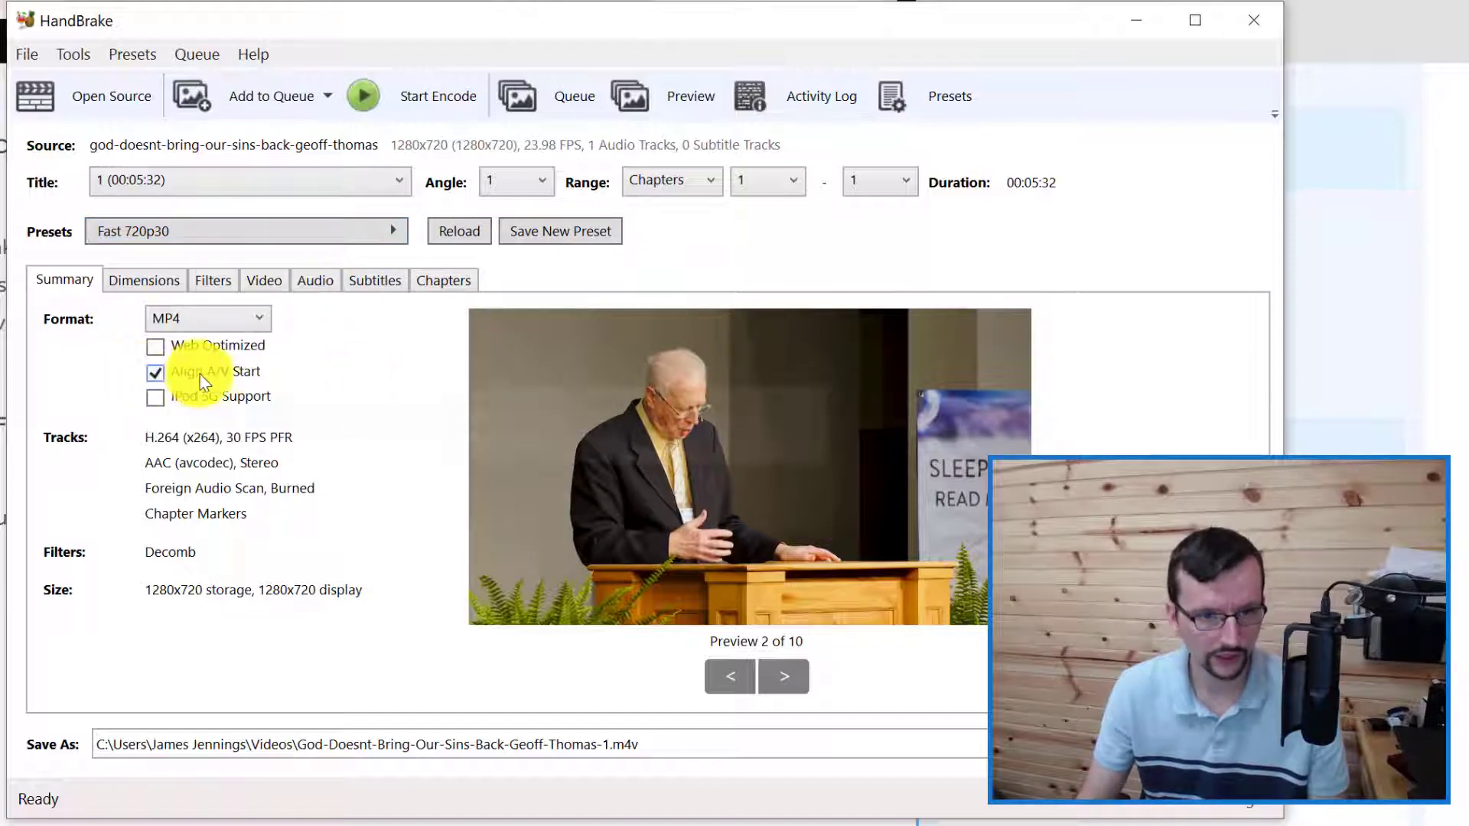
pyautogui.moveTo(220, 382)
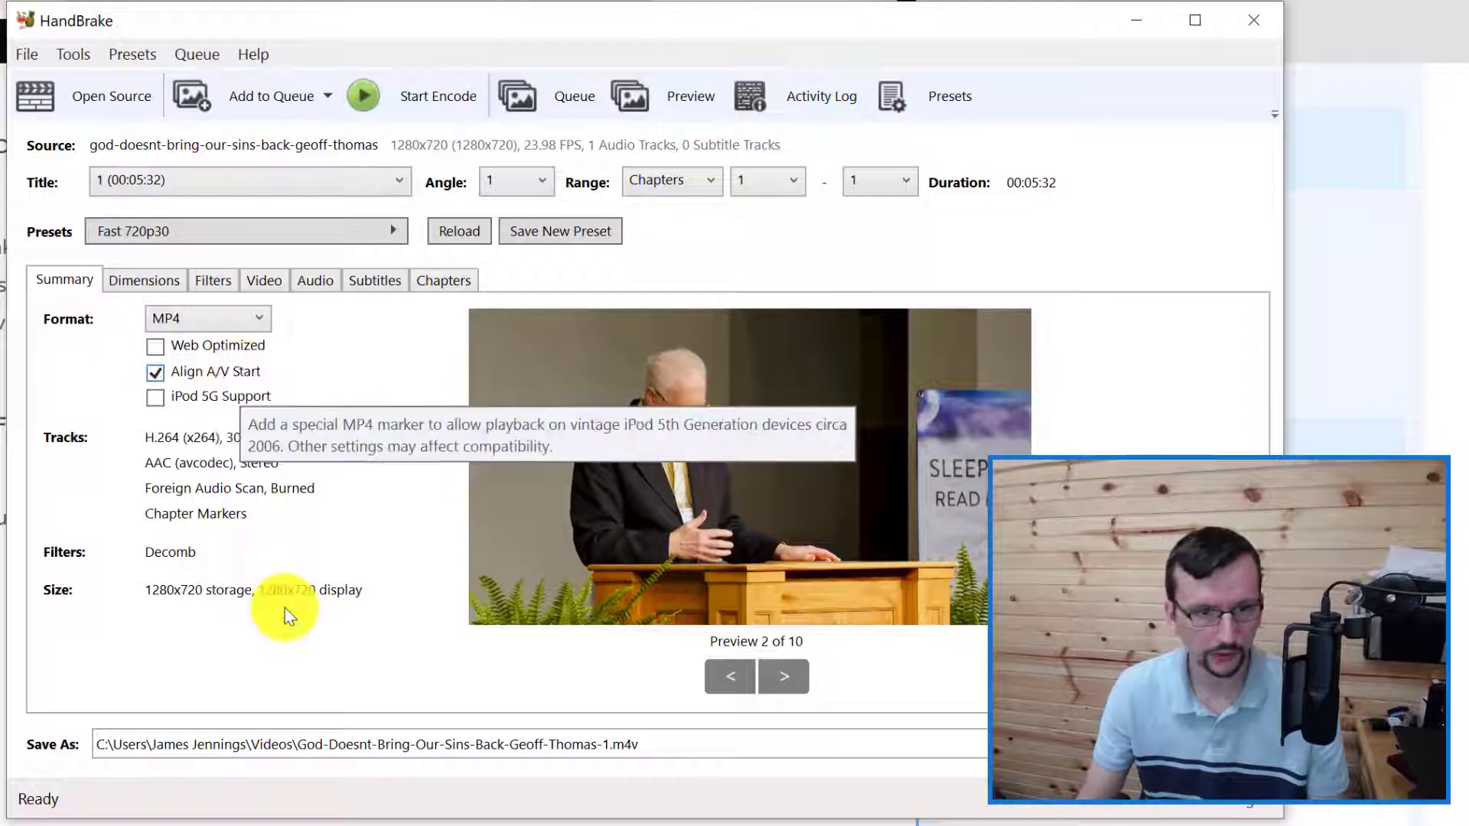
# Step: Remove the Foreign Audio Scan subtitle track and import the Spanish .srt file
pyautogui.click(376, 295)
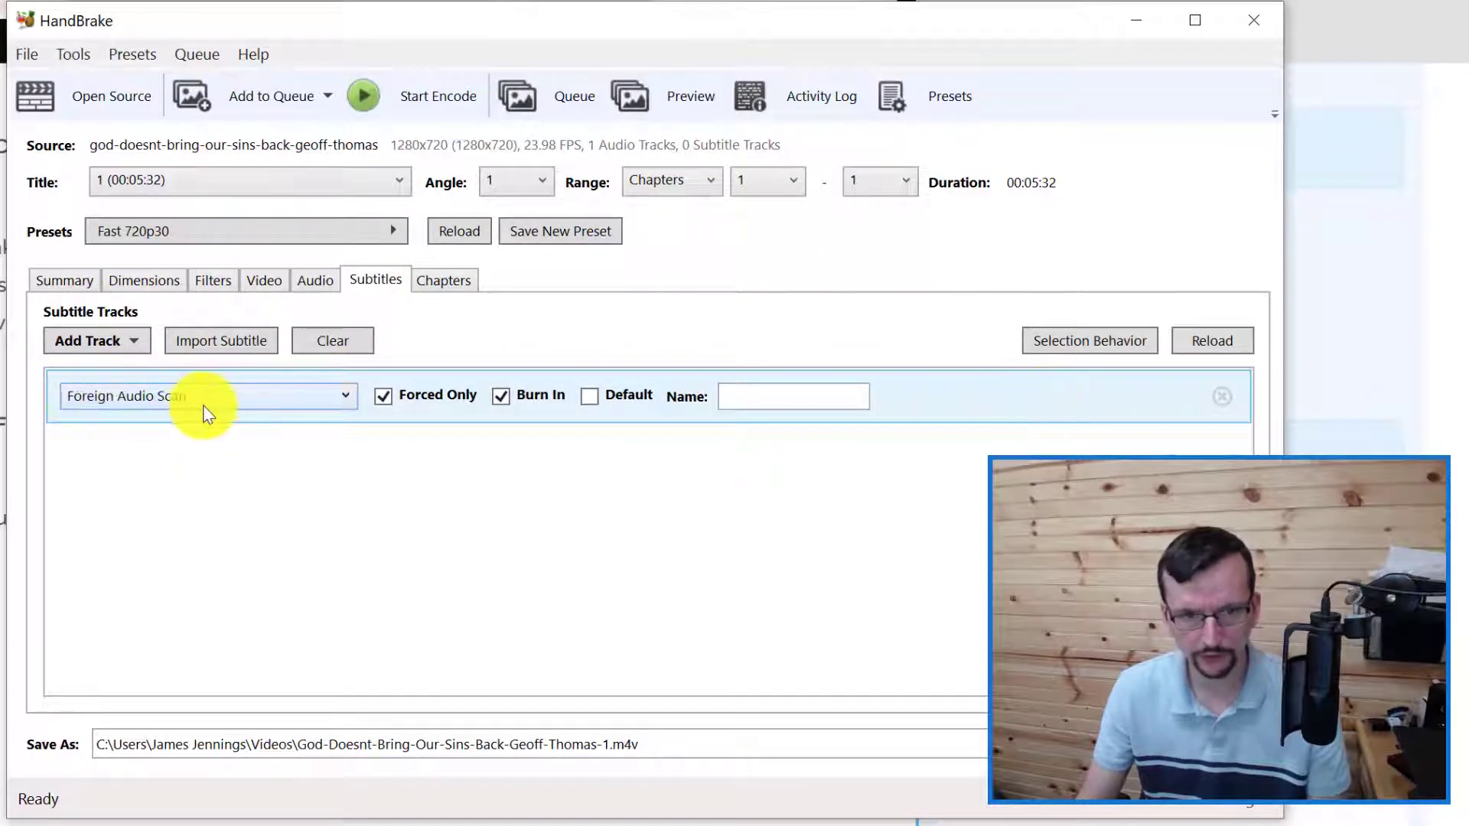
pyautogui.click(1218, 395)
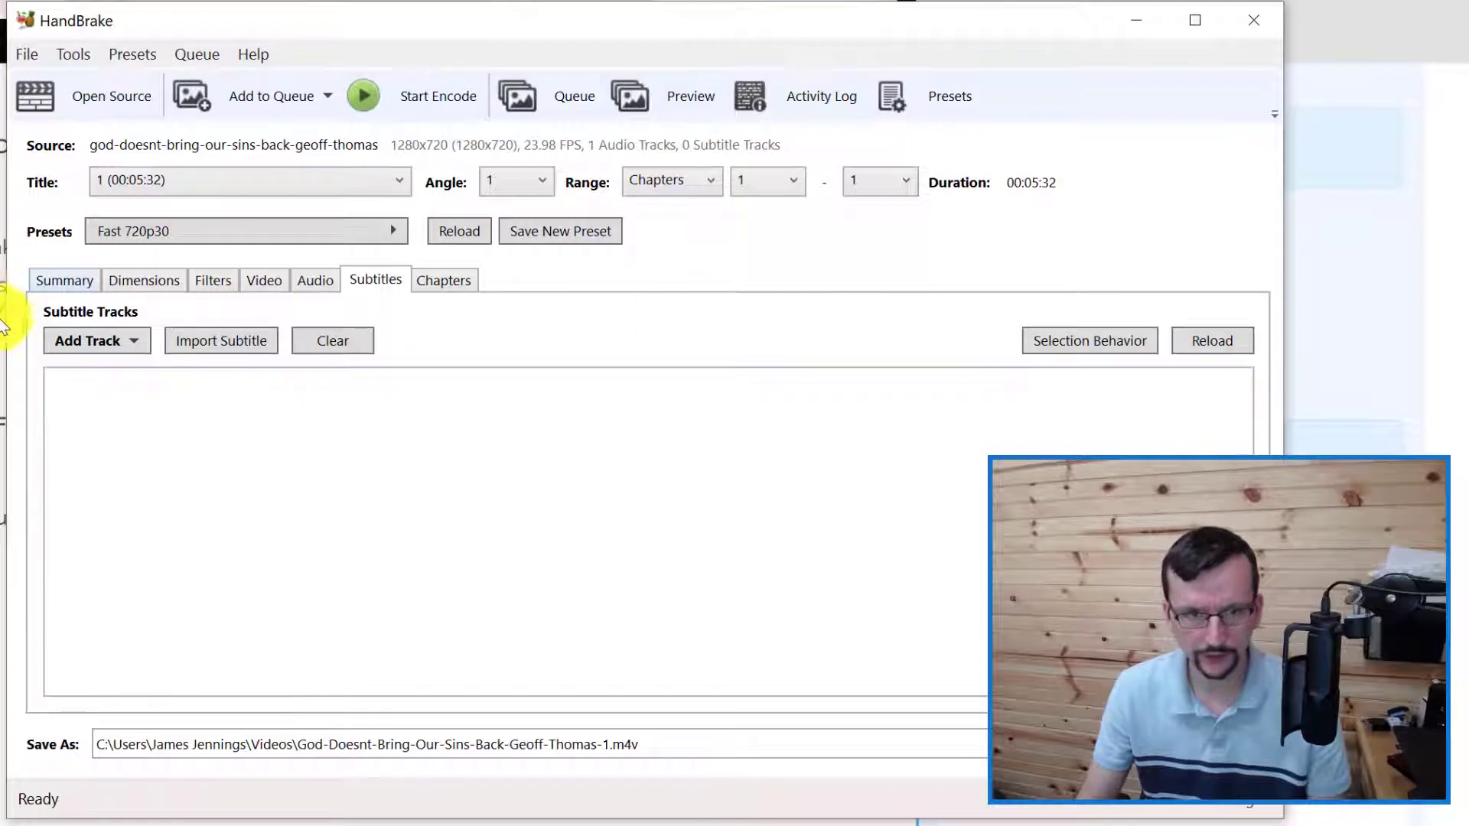
pyautogui.click(205, 346)
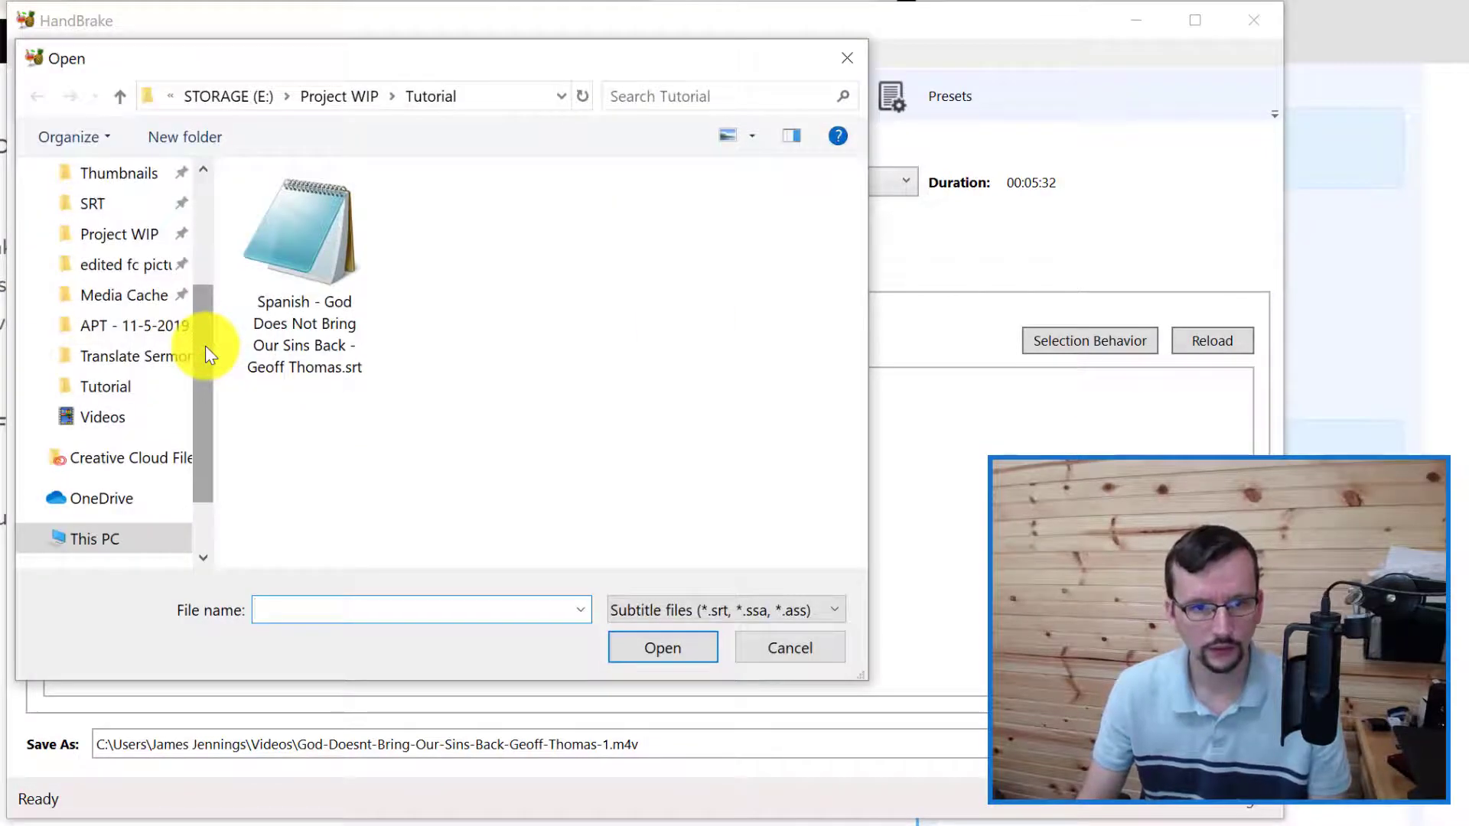
pyautogui.click(280, 297)
pyautogui.doubleClick(280, 297)
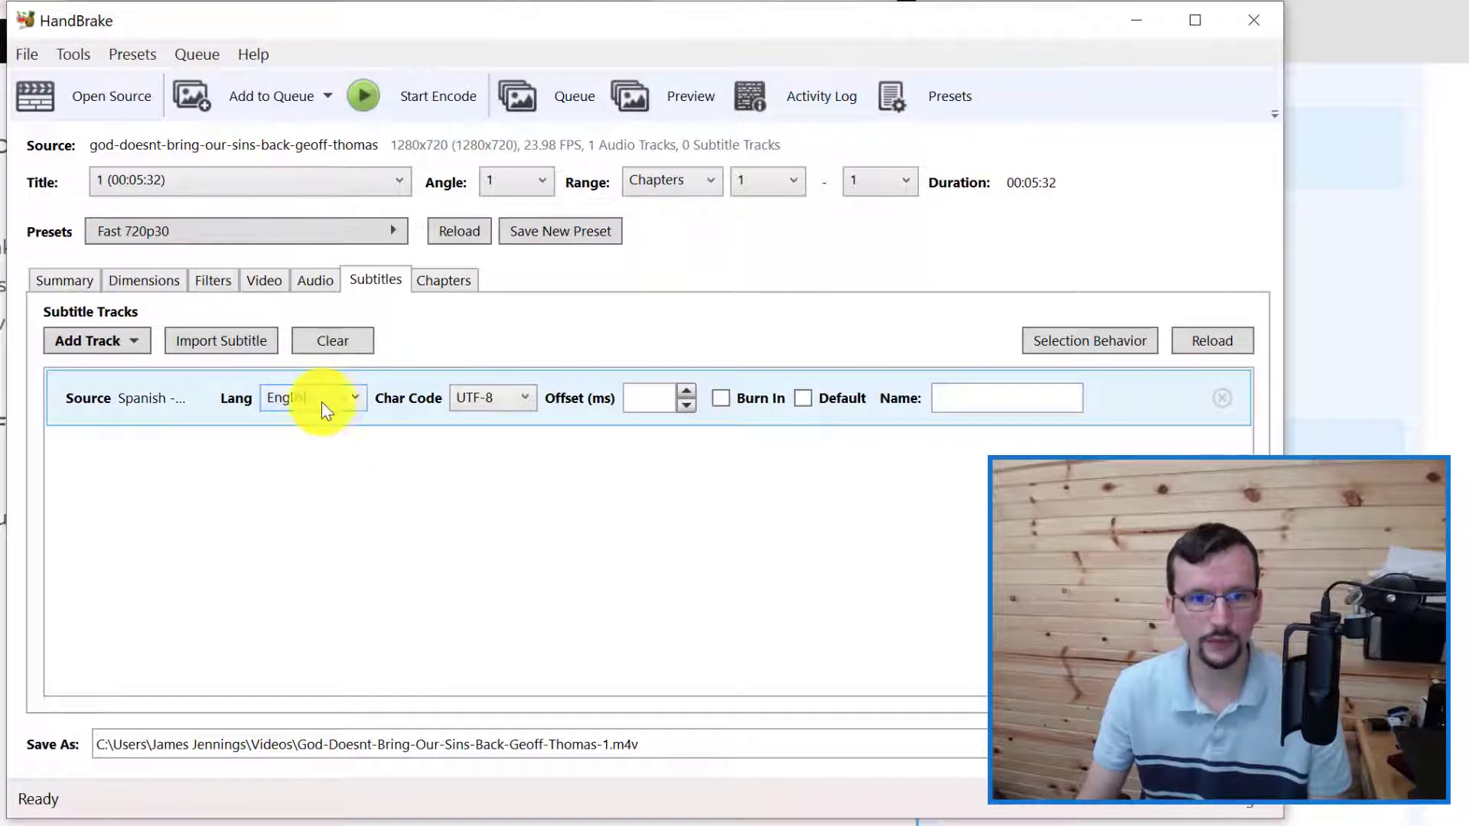
# Step: Set the imported subtitle's language to Español, keeping UTF-8 encoding
pyautogui.click(291, 406)
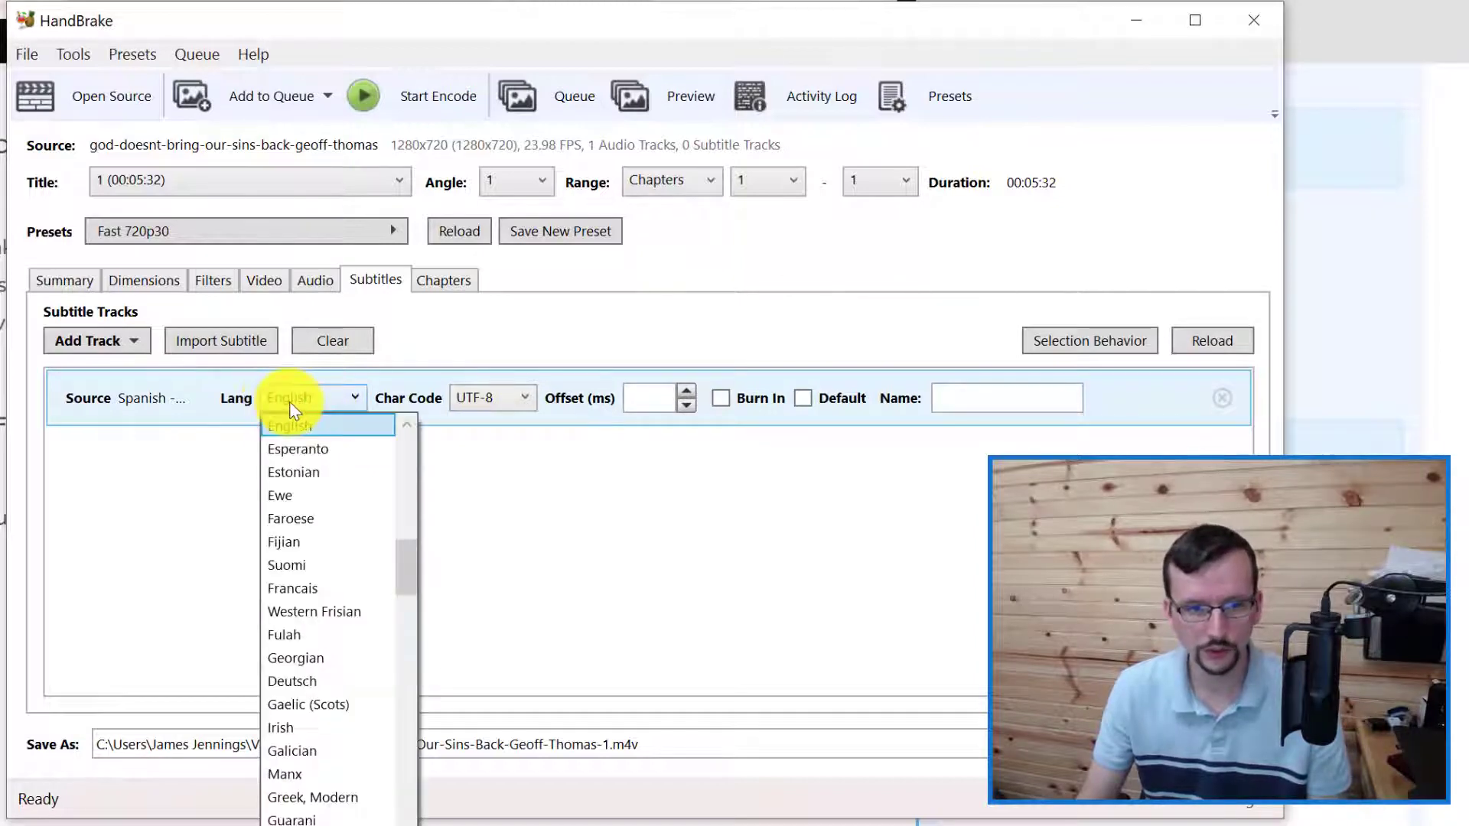
pyautogui.click(293, 411)
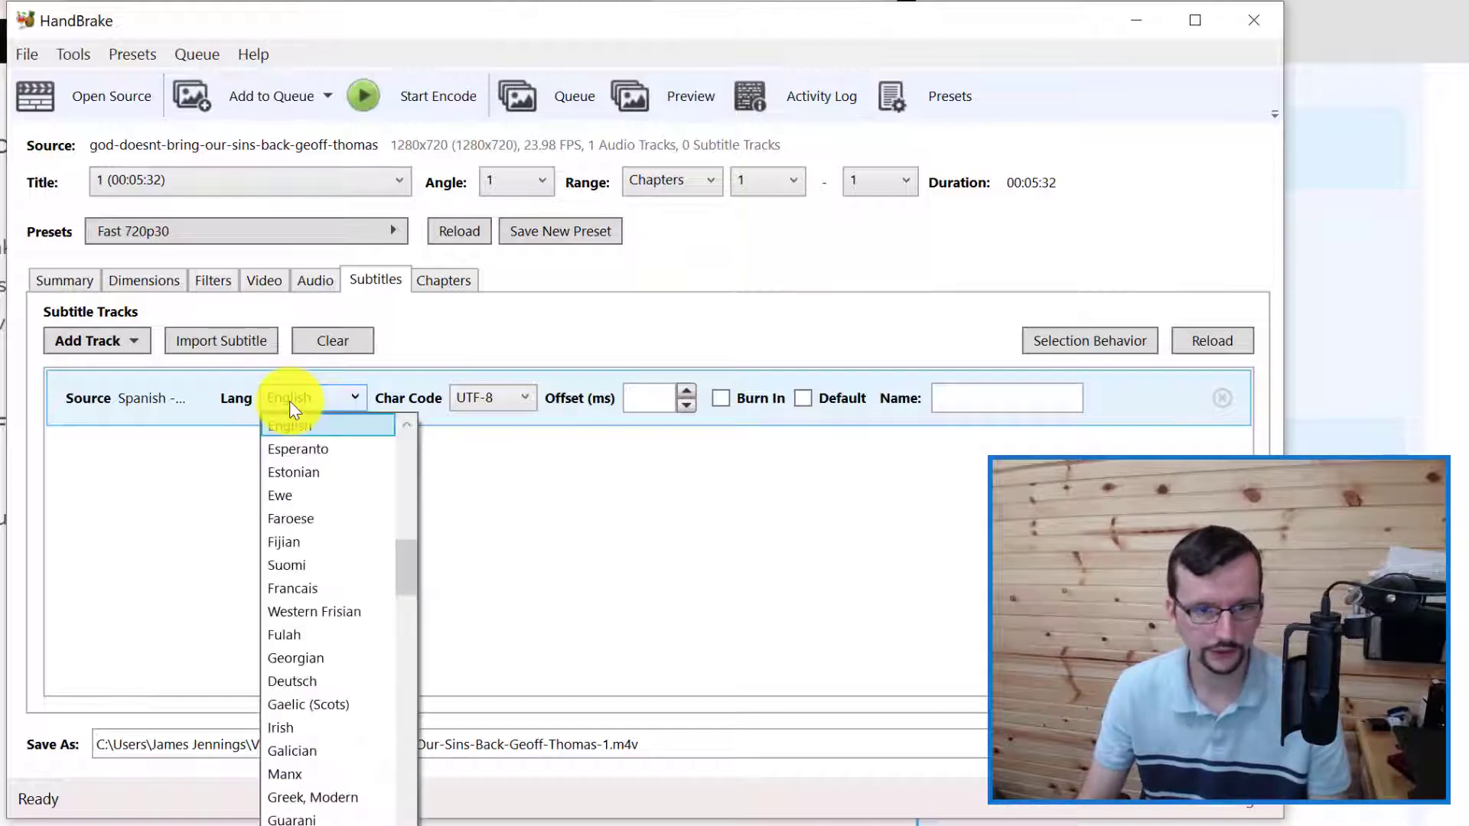
pyautogui.press('Down')
pyautogui.press('Down')
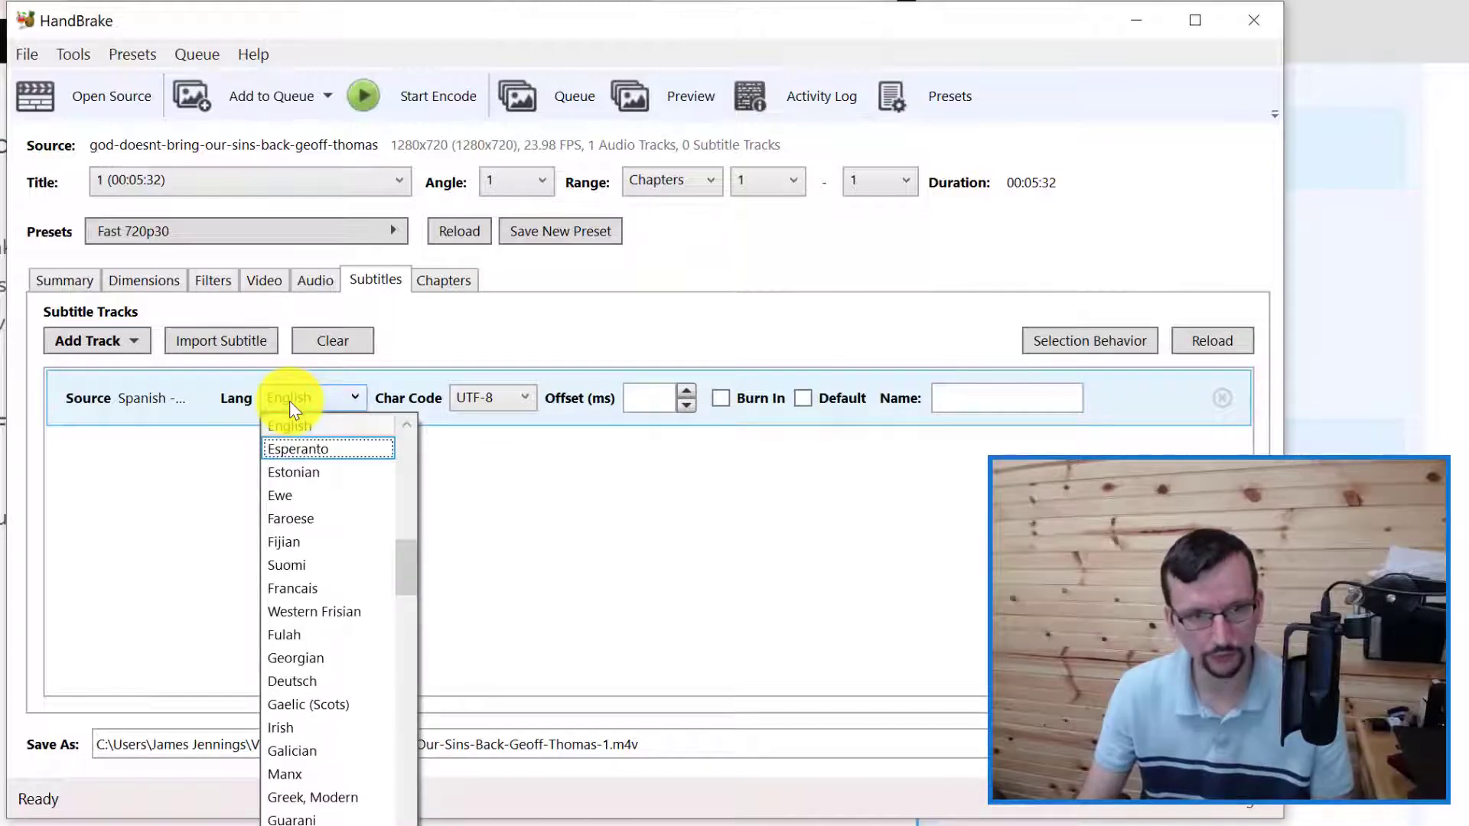
pyautogui.press('e')
pyautogui.press('e')
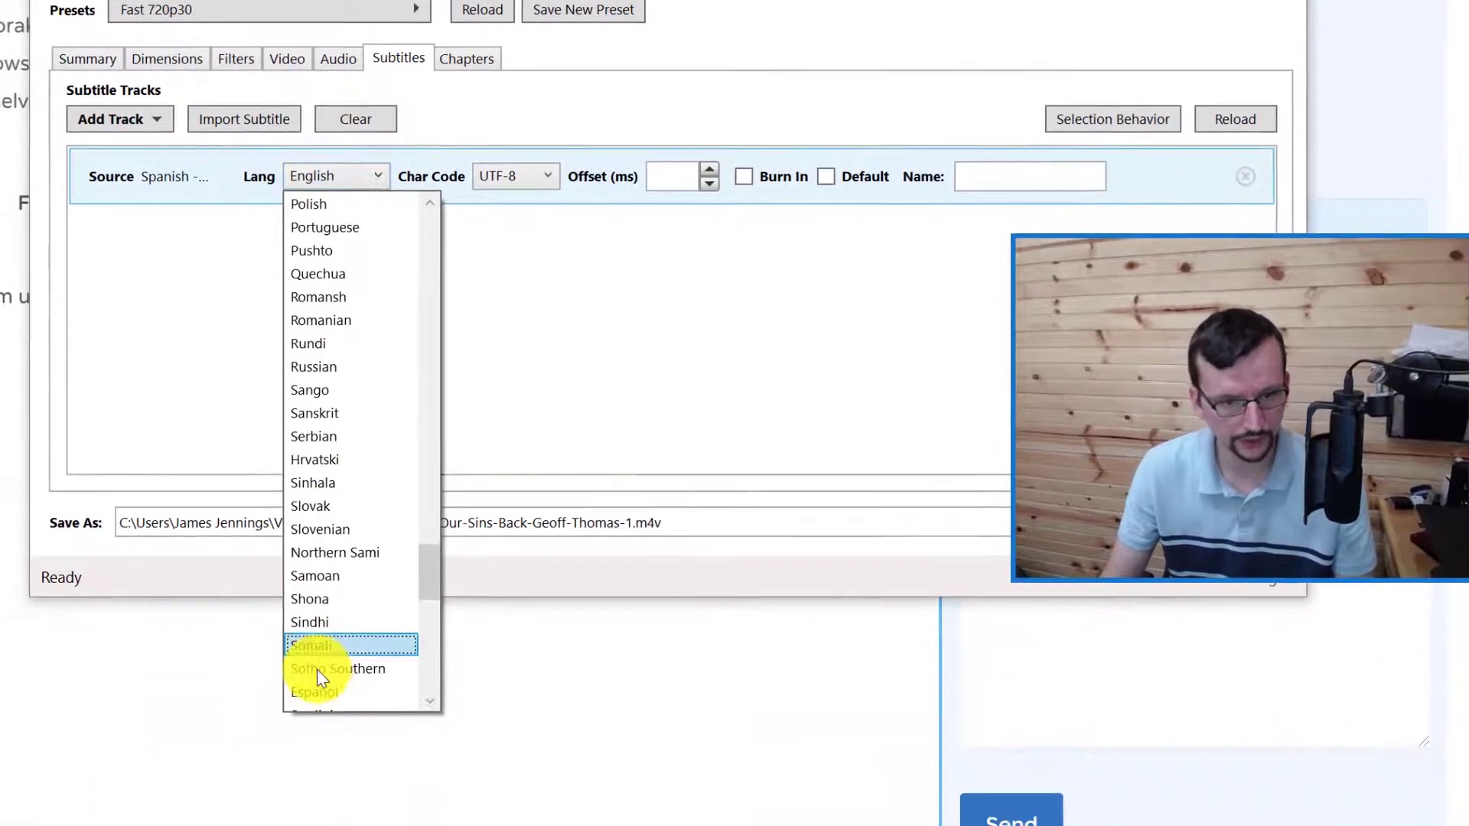
pyautogui.click(319, 691)
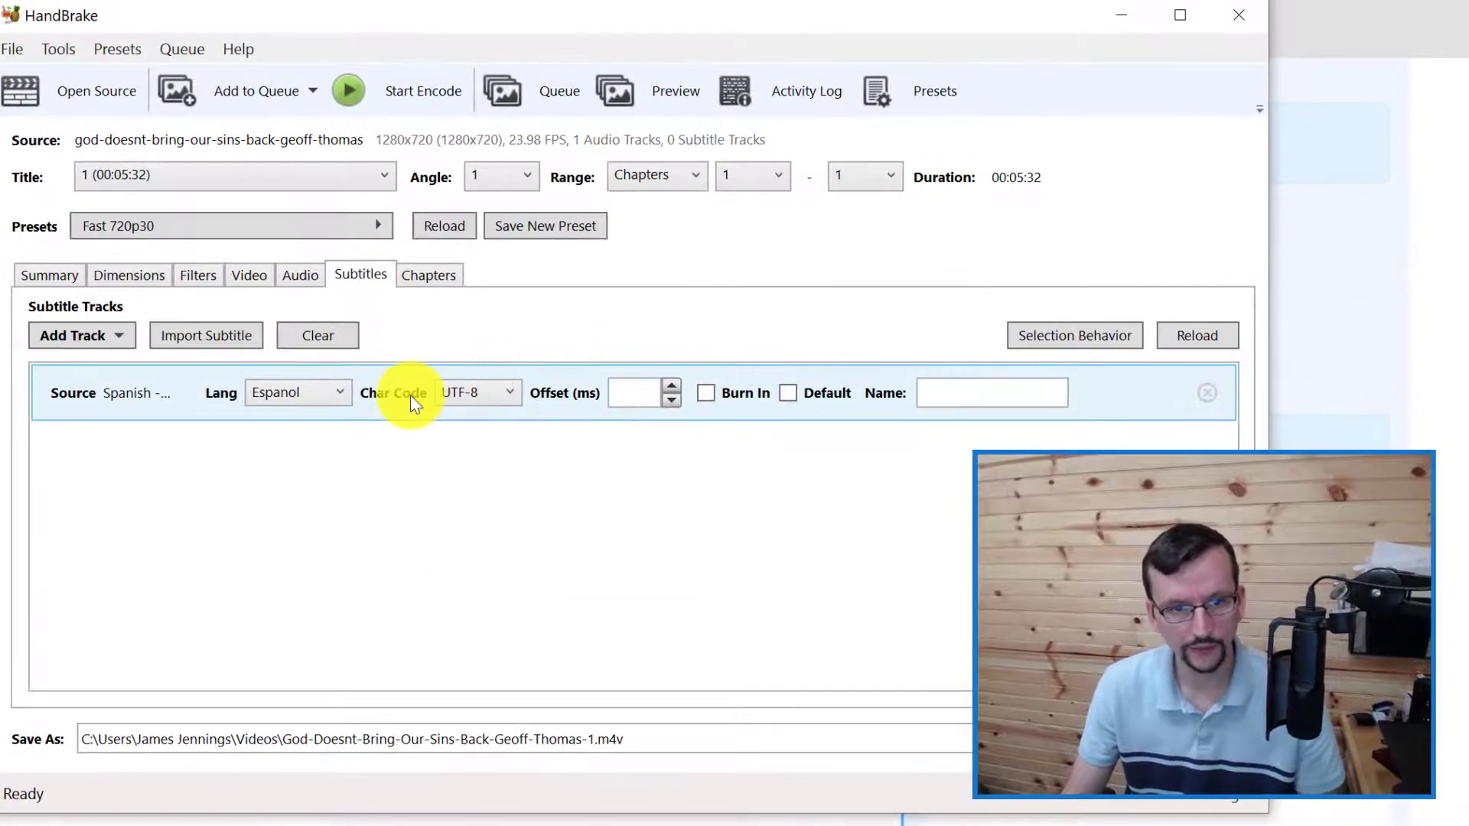
pyautogui.click(451, 394)
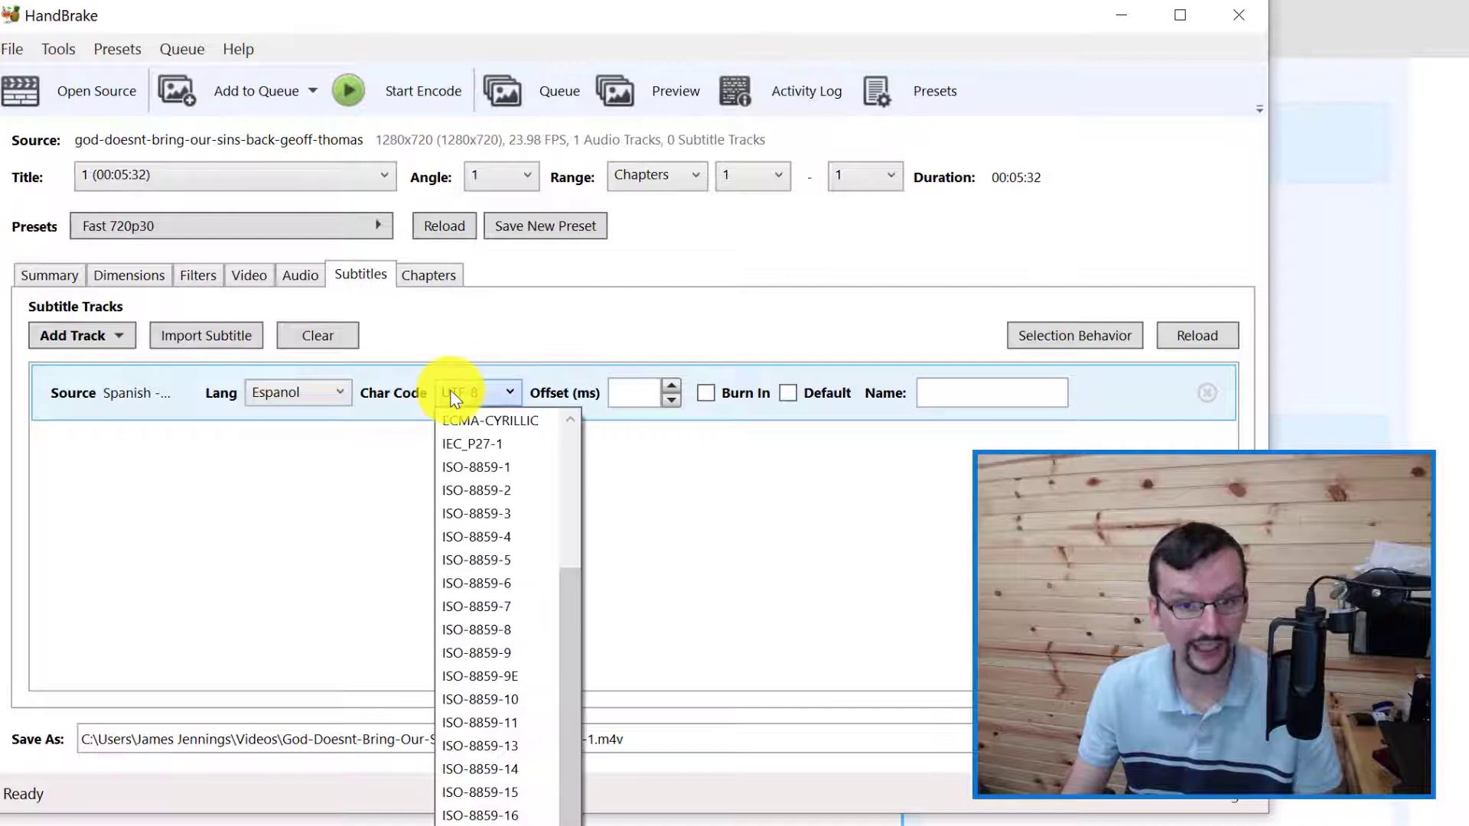
pyautogui.click(451, 391)
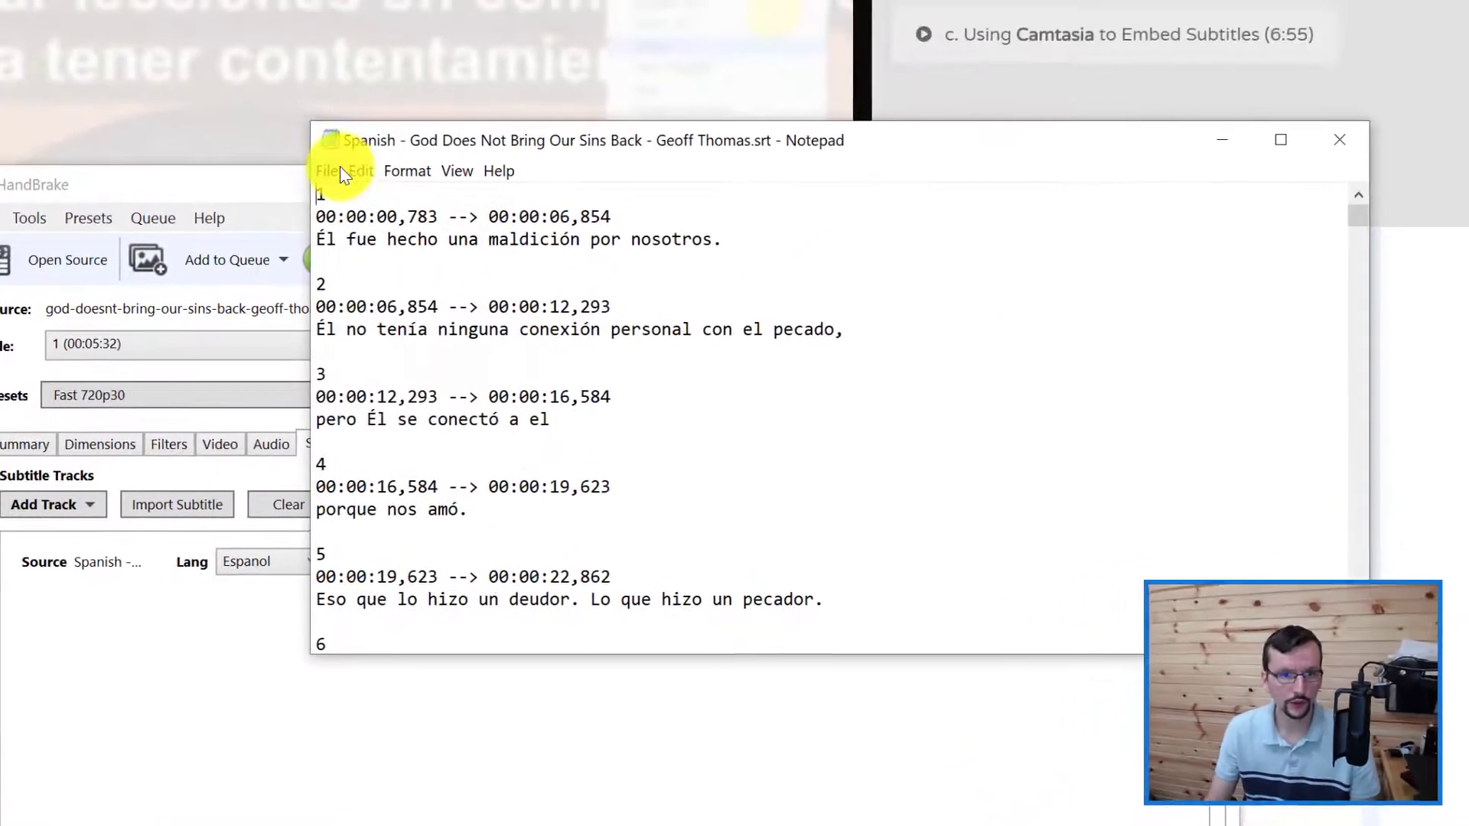
# Step: Check in Notepad's Save As dialog that the SRT encoding is UTF-8 with BOM, then cancel
pyautogui.click(340, 166)
pyautogui.click(367, 305)
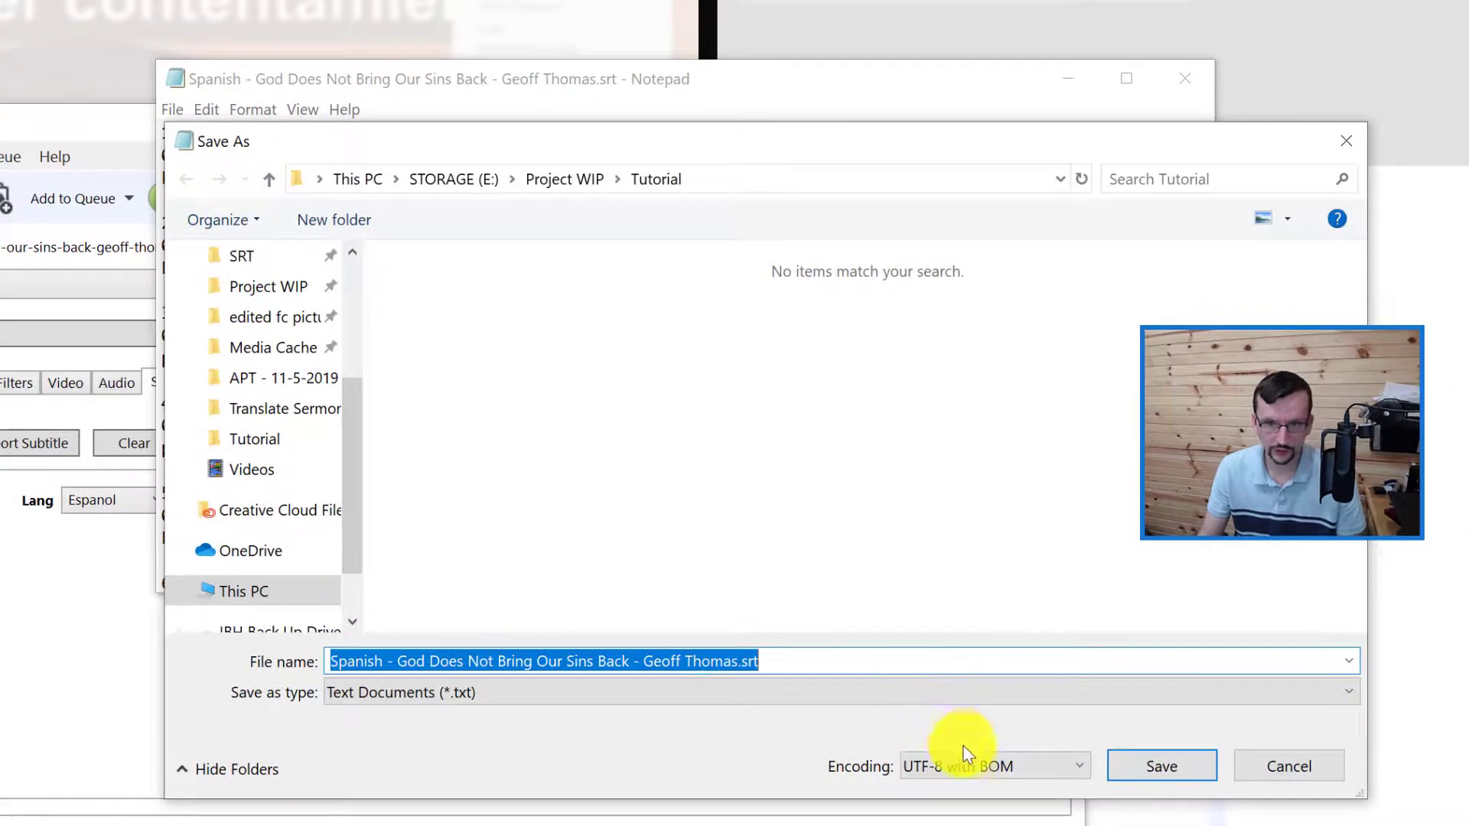
pyautogui.click(965, 767)
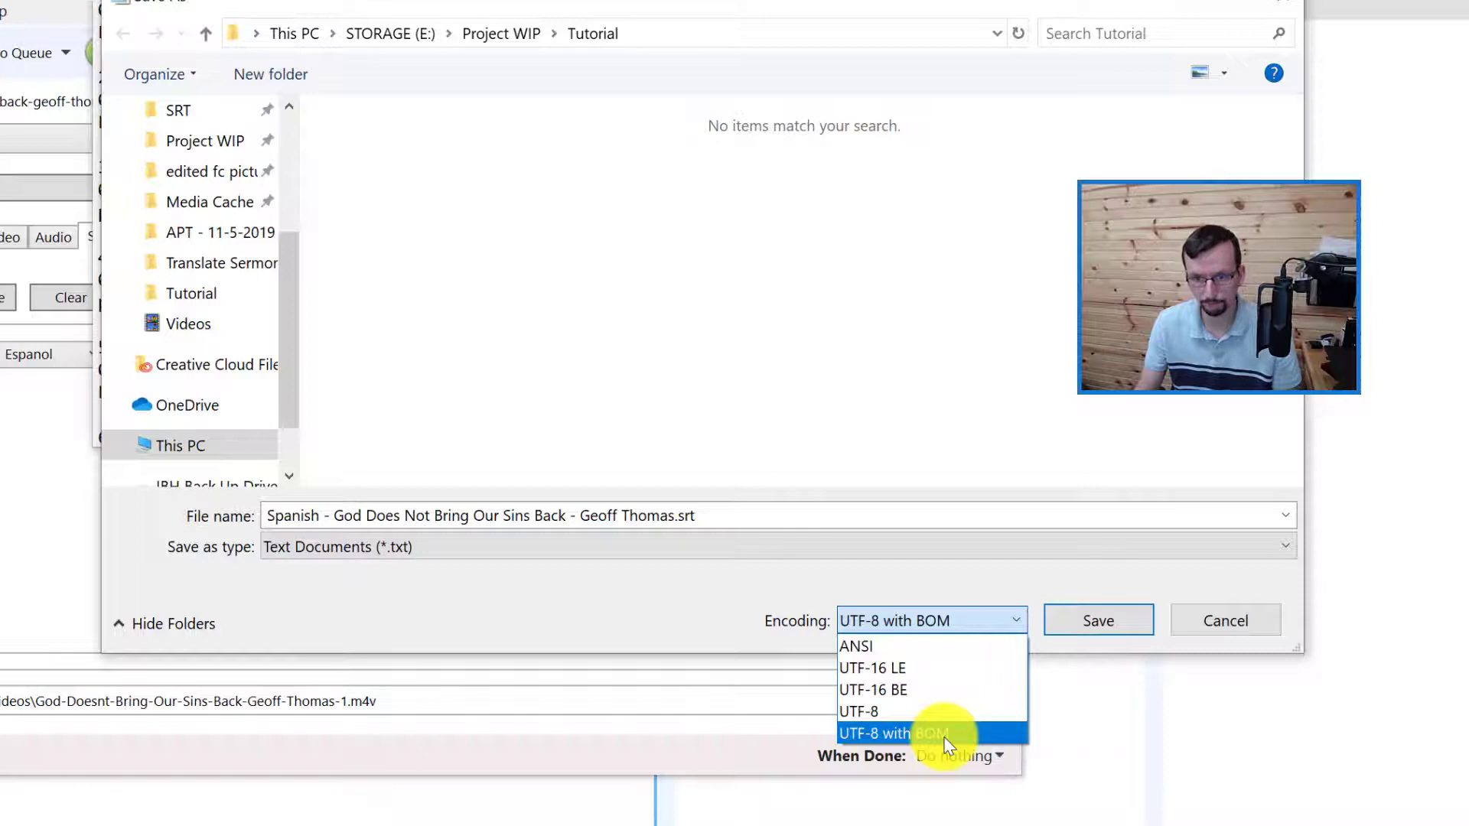
pyautogui.click(943, 736)
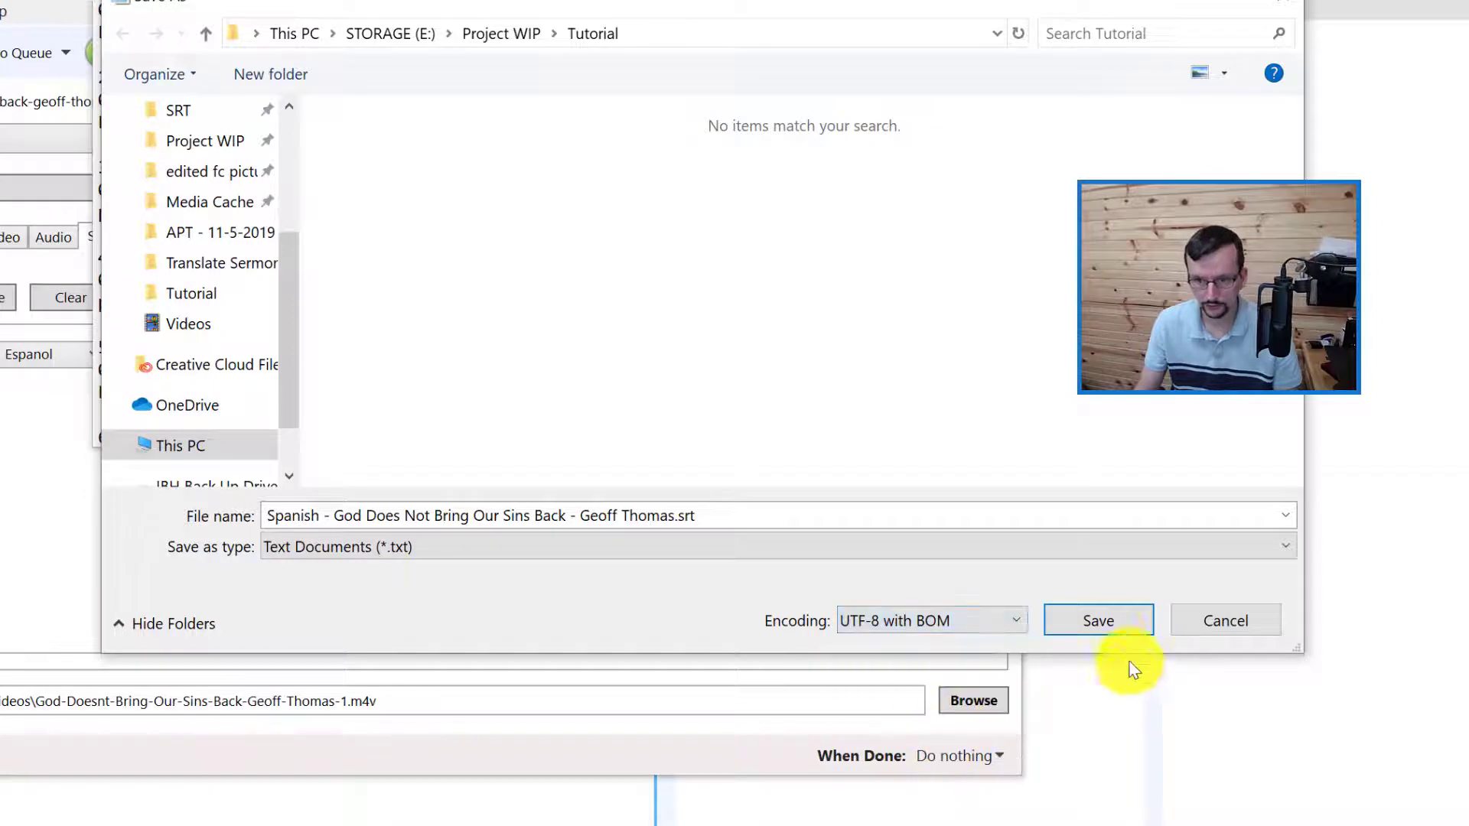
pyautogui.click(1192, 622)
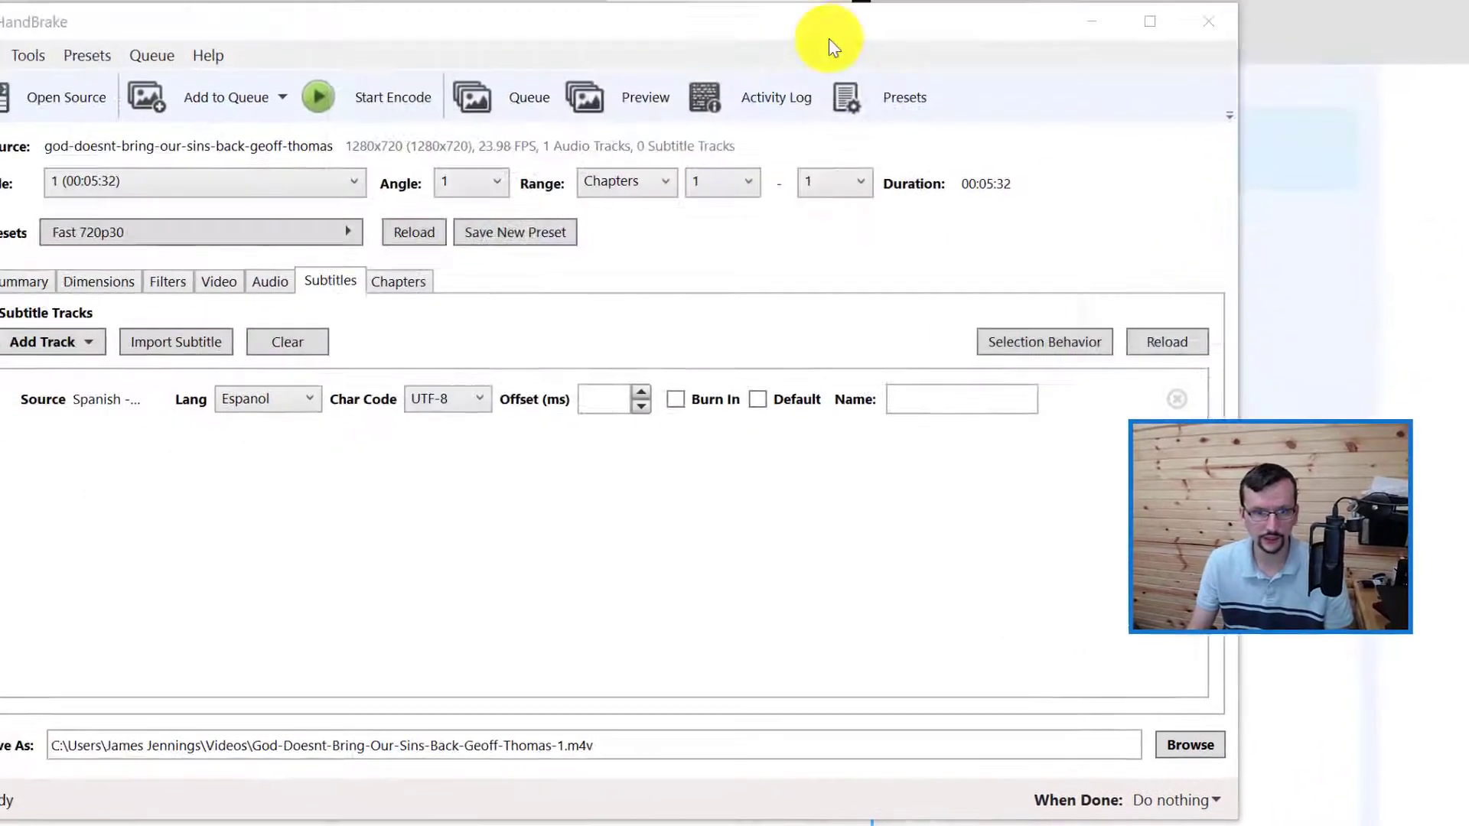
# Step: Burn in the Spanish subtitle track and set the output folder to E:\Project WIP\Tutorial
pyautogui.click(678, 403)
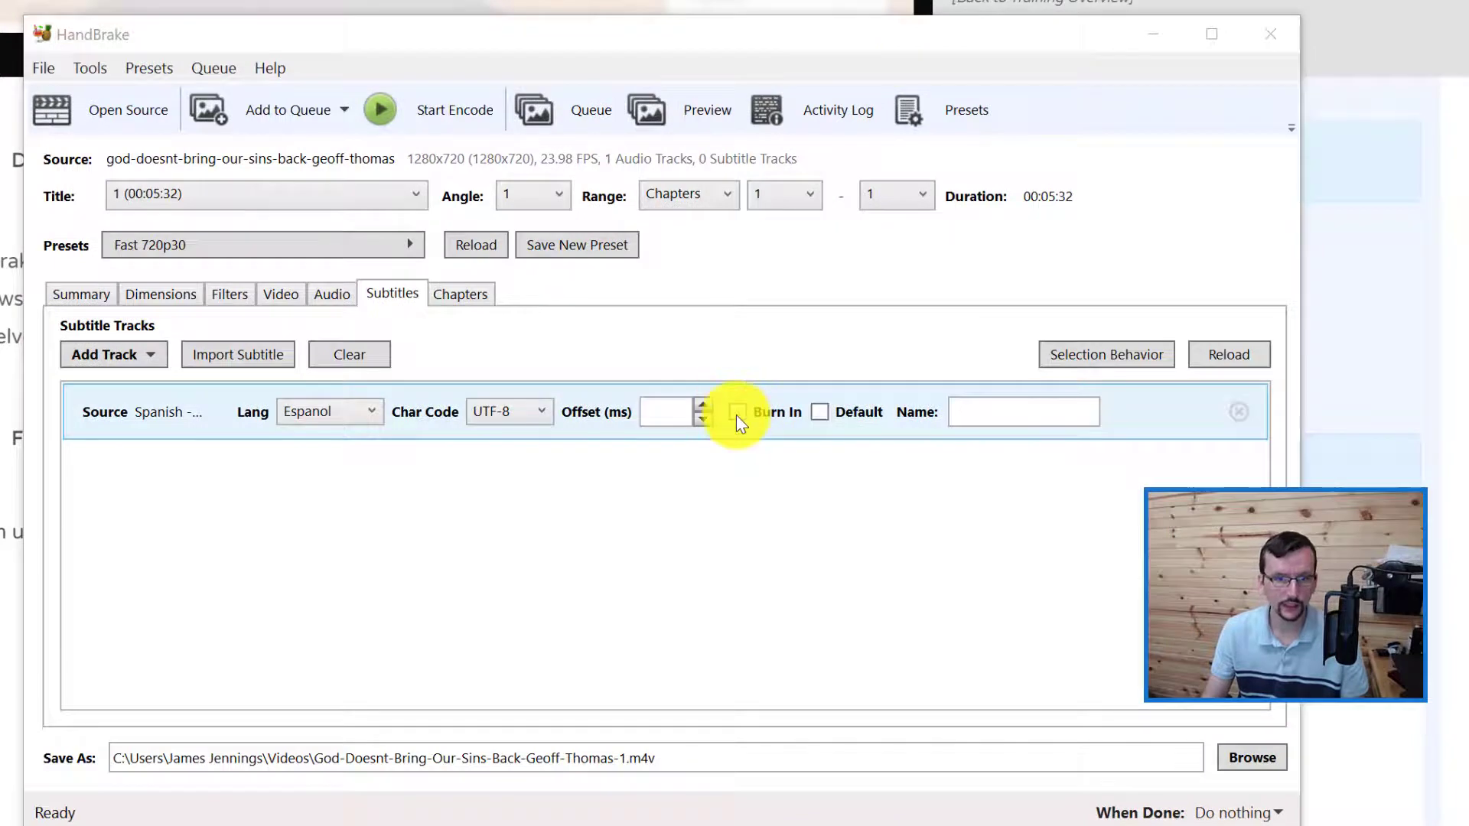
pyautogui.click(736, 413)
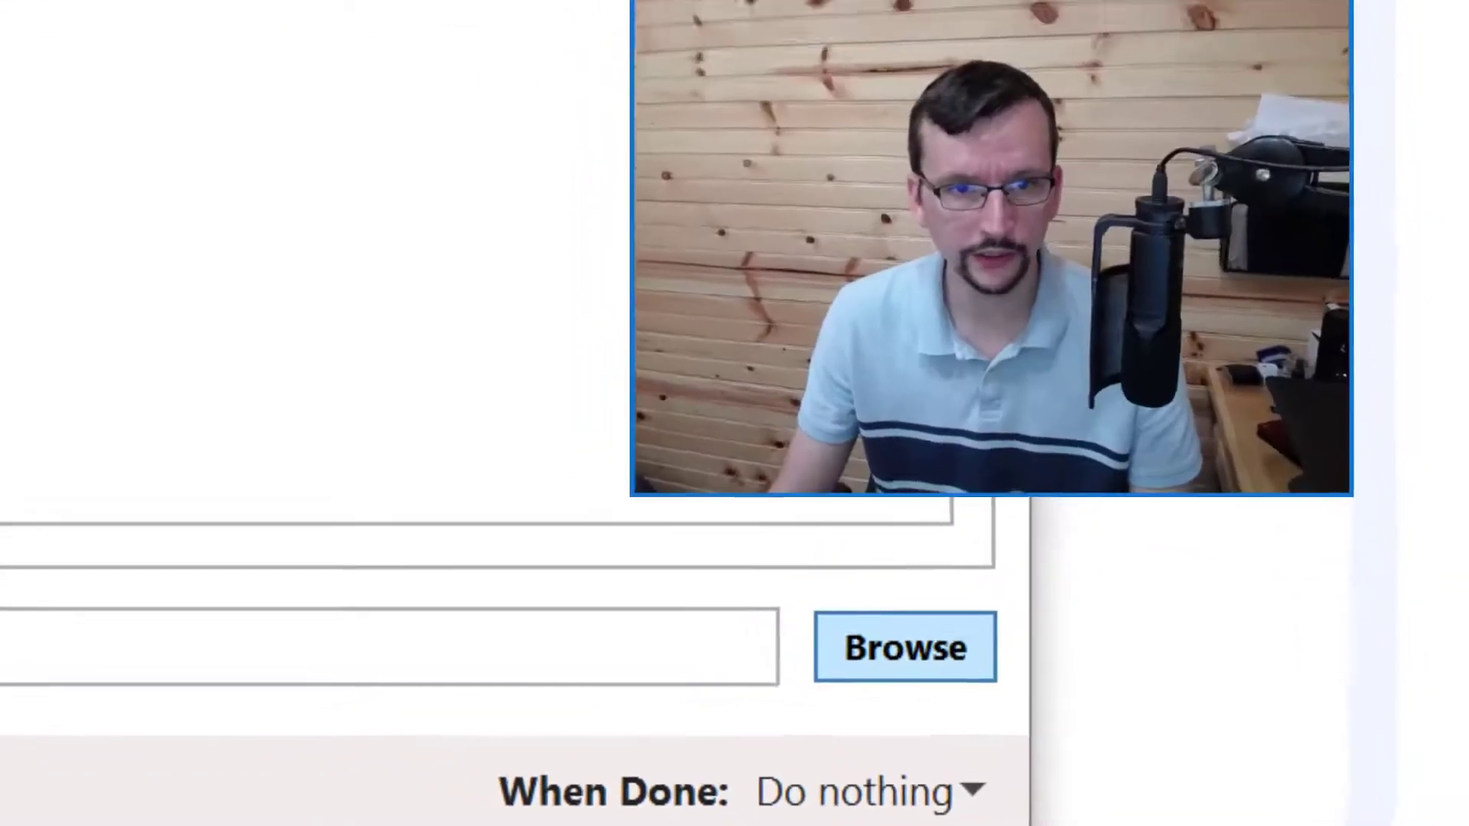
pyautogui.click(830, 649)
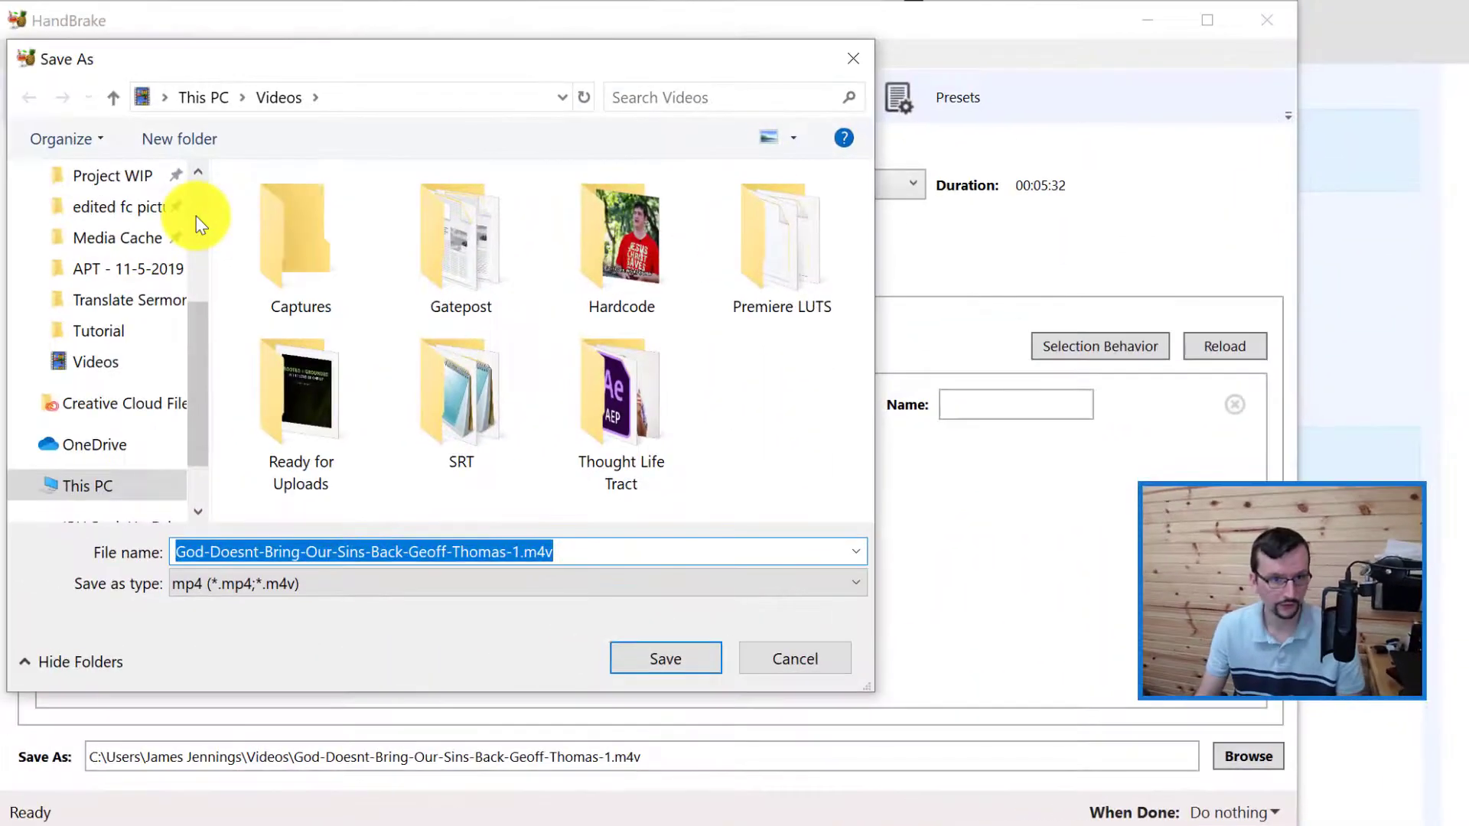
pyautogui.click(119, 183)
pyautogui.doubleClick(278, 211)
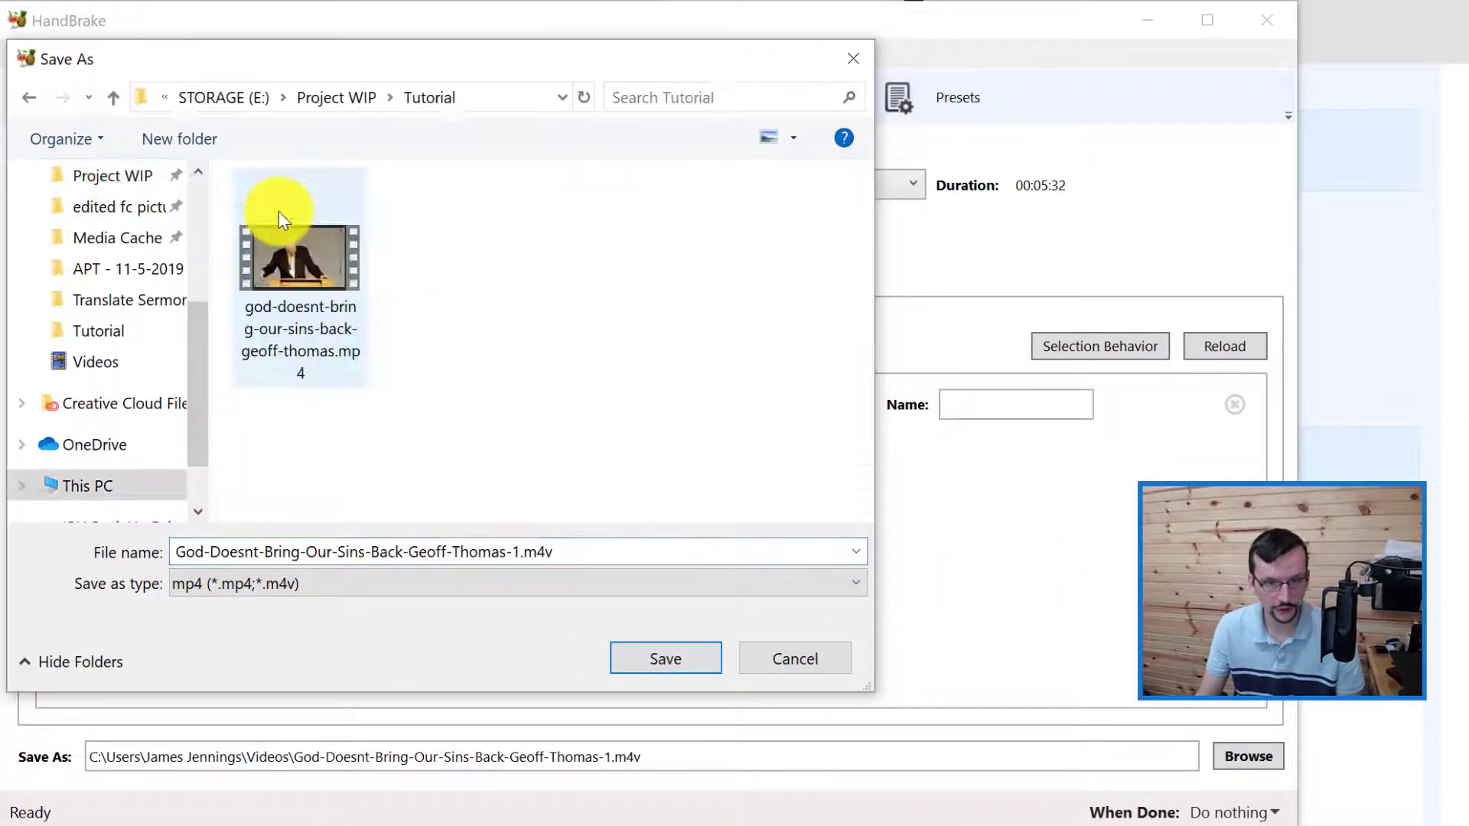
pyautogui.click(623, 664)
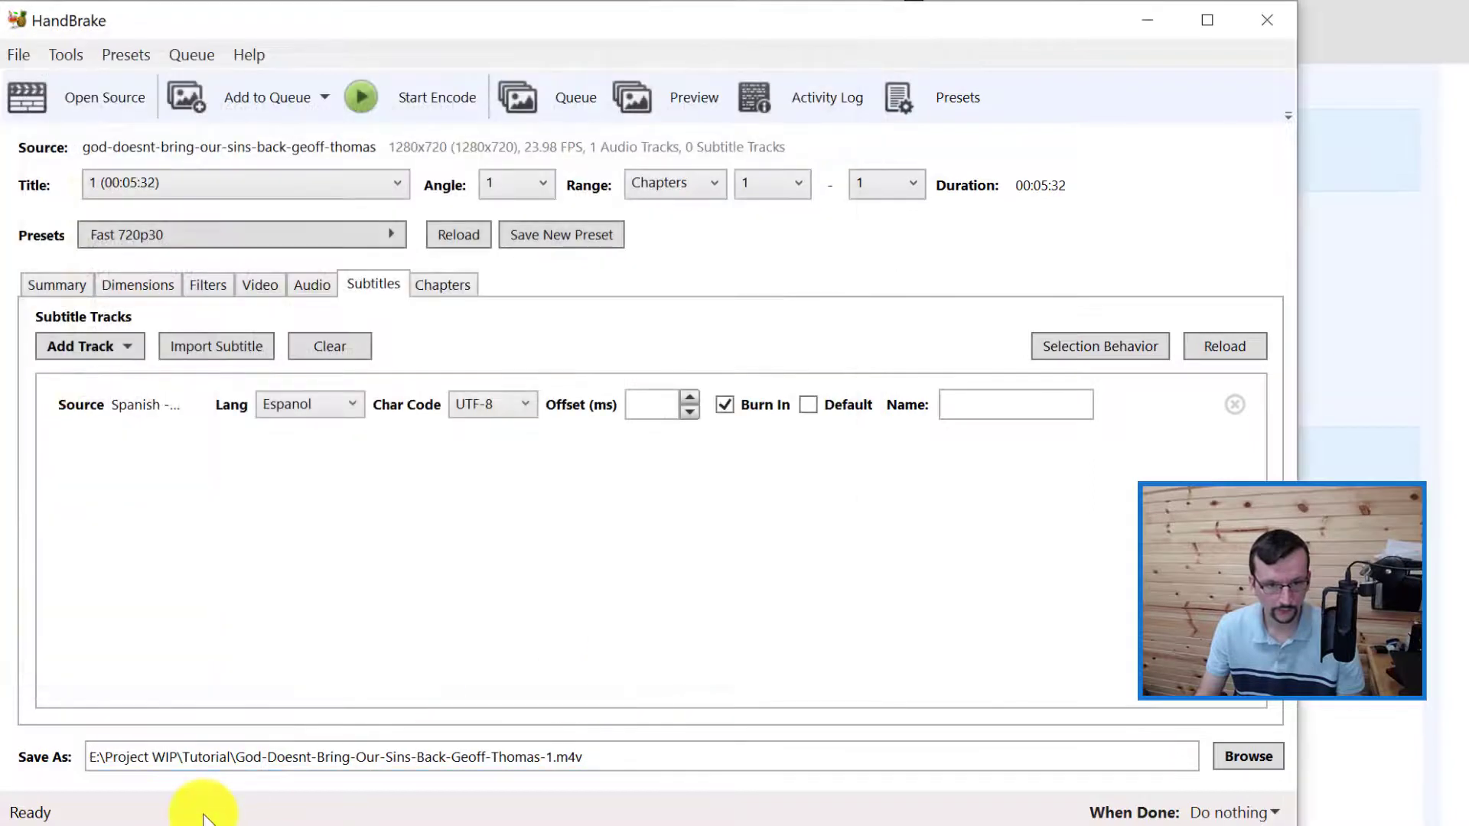
# Step: Prefix the output file name with 'Spanish-' and change its extension to .mp4
pyautogui.click(236, 757)
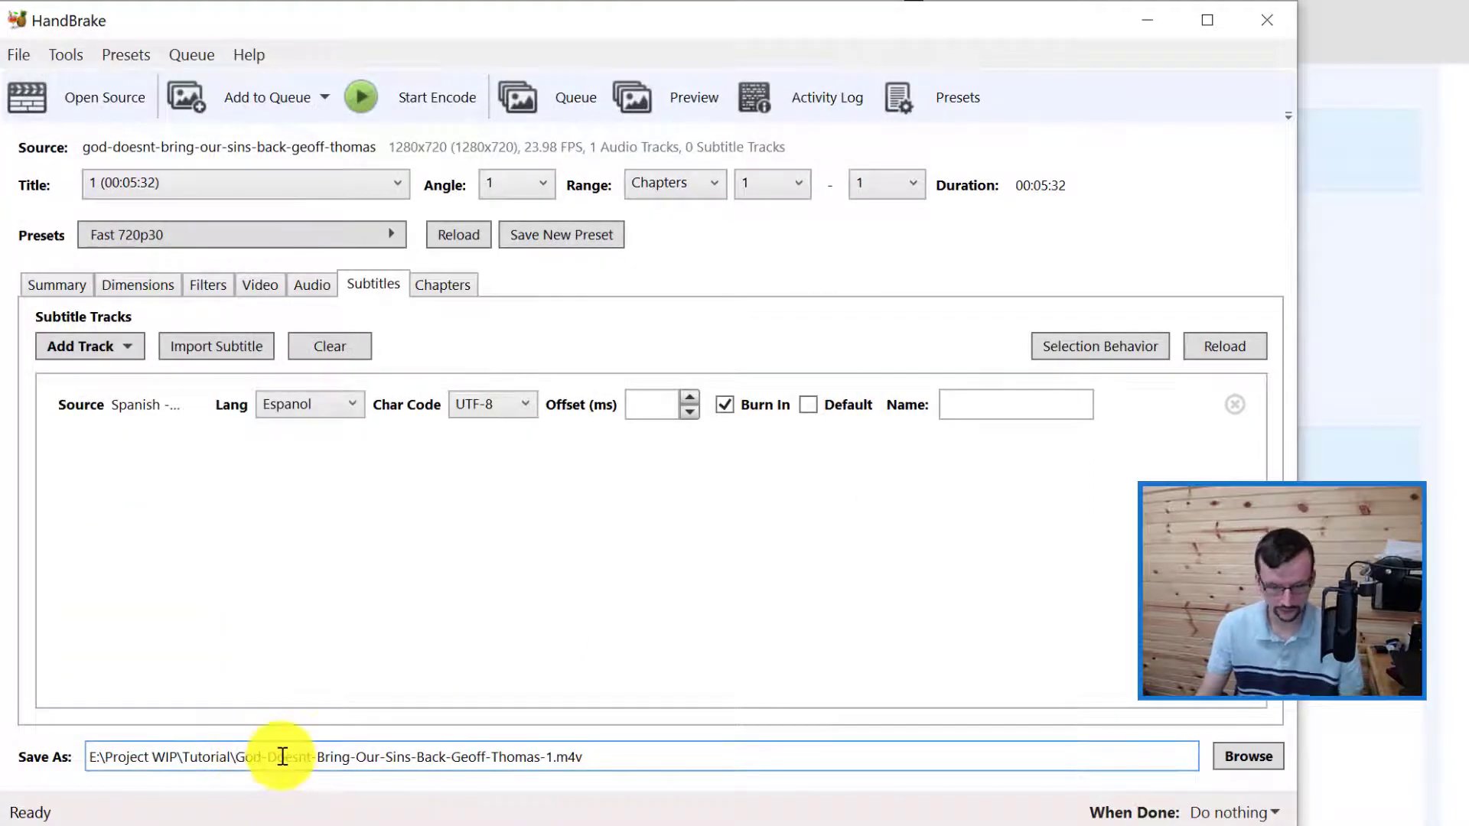
pyautogui.write('Spanish-')
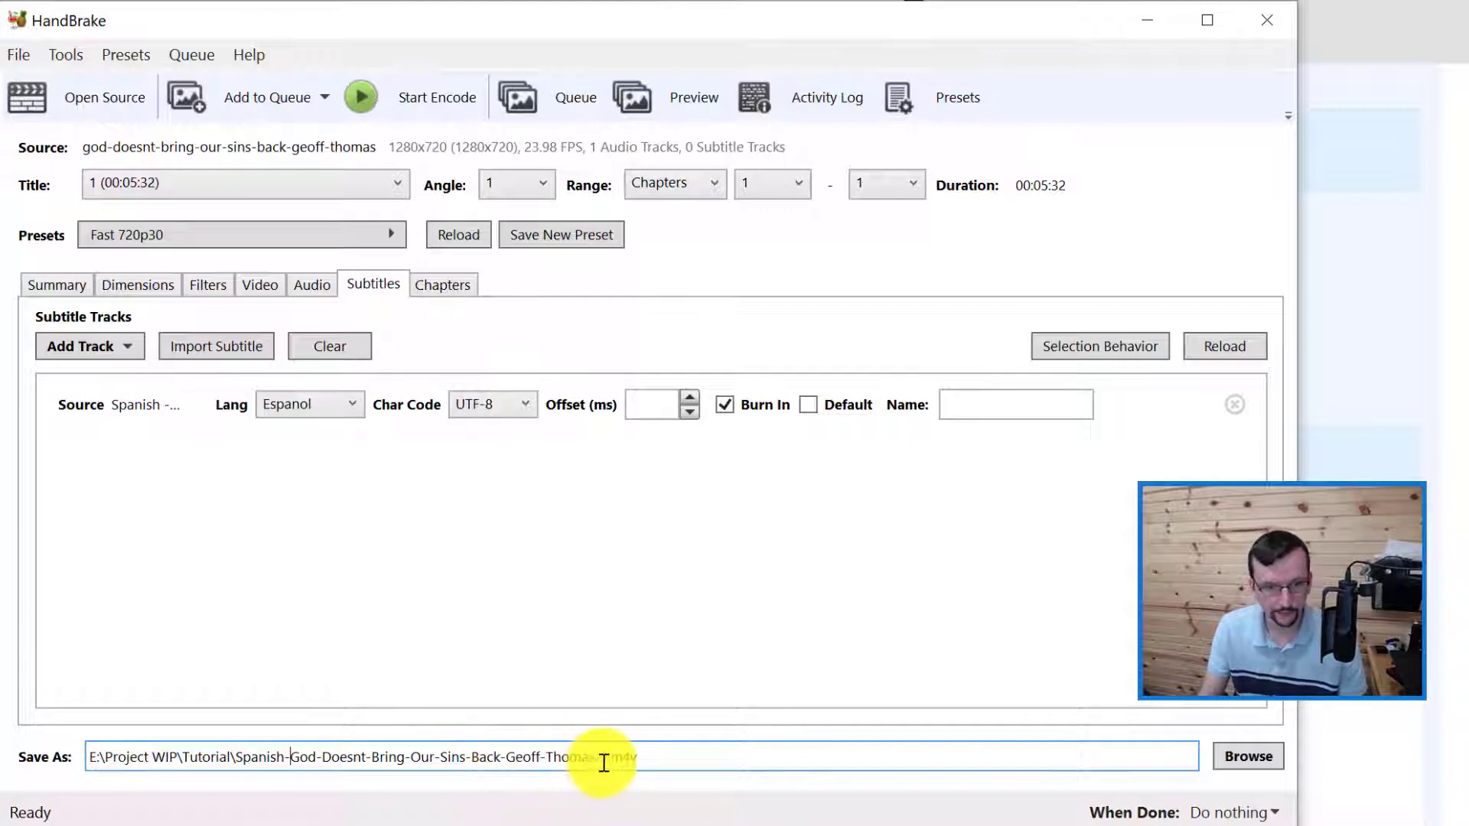
pyautogui.click(643, 759)
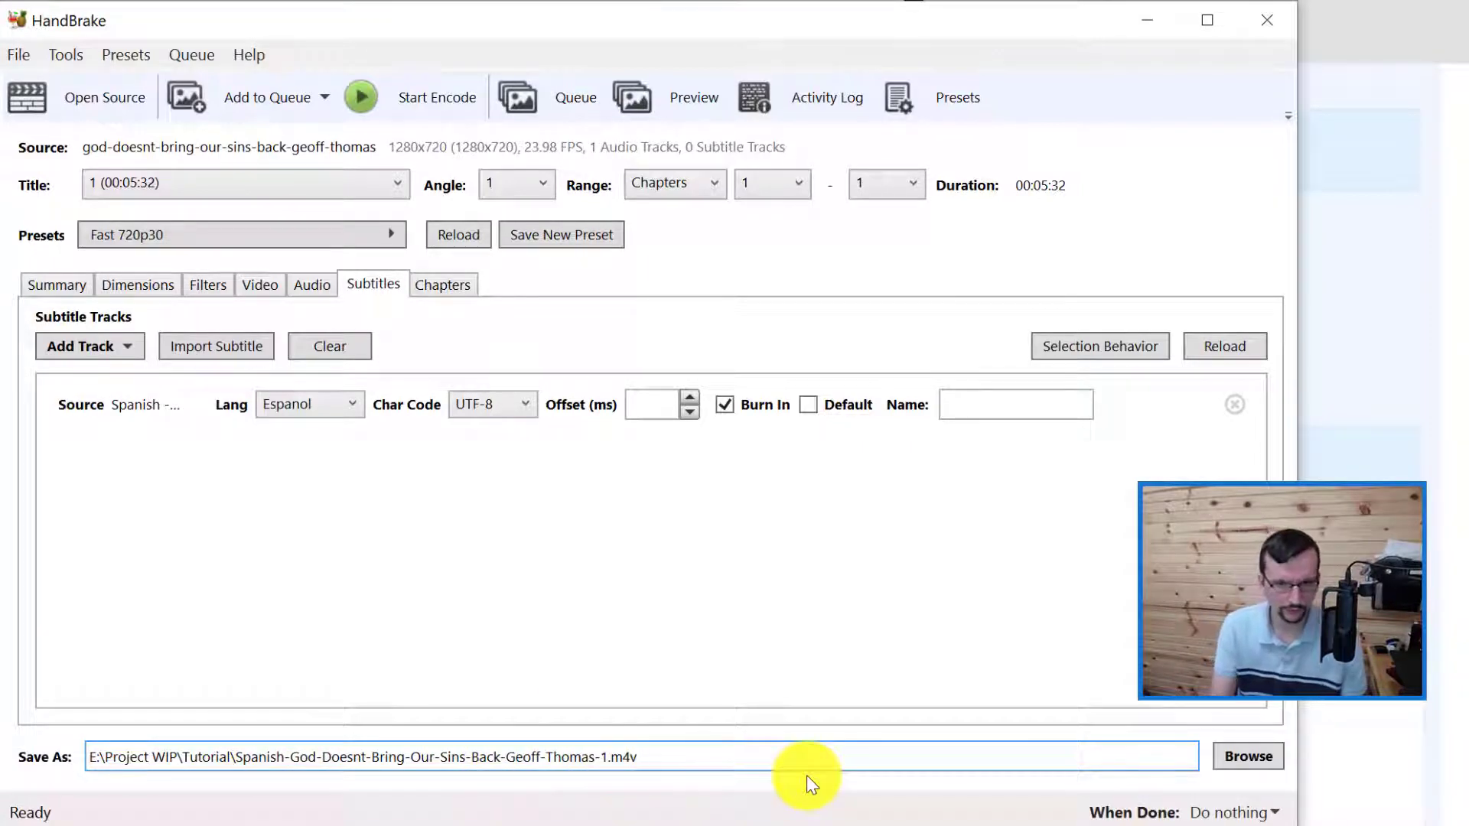
pyautogui.press('BackSpace')
pyautogui.write('4')
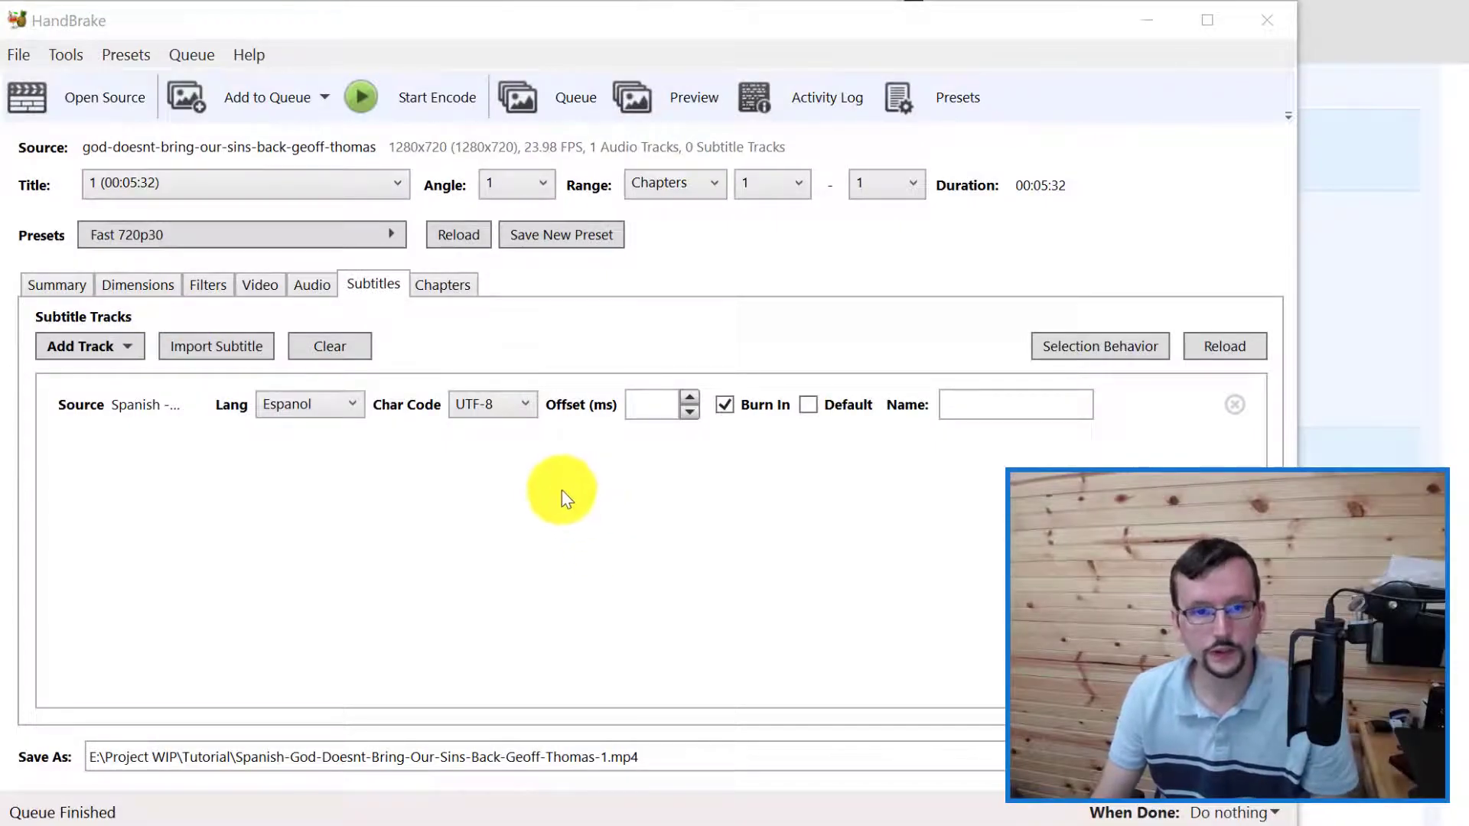
# Step: Show the completed Spanish job's queue statistics: 00:01:36 encode time, 60 MB file
pyautogui.click(531, 99)
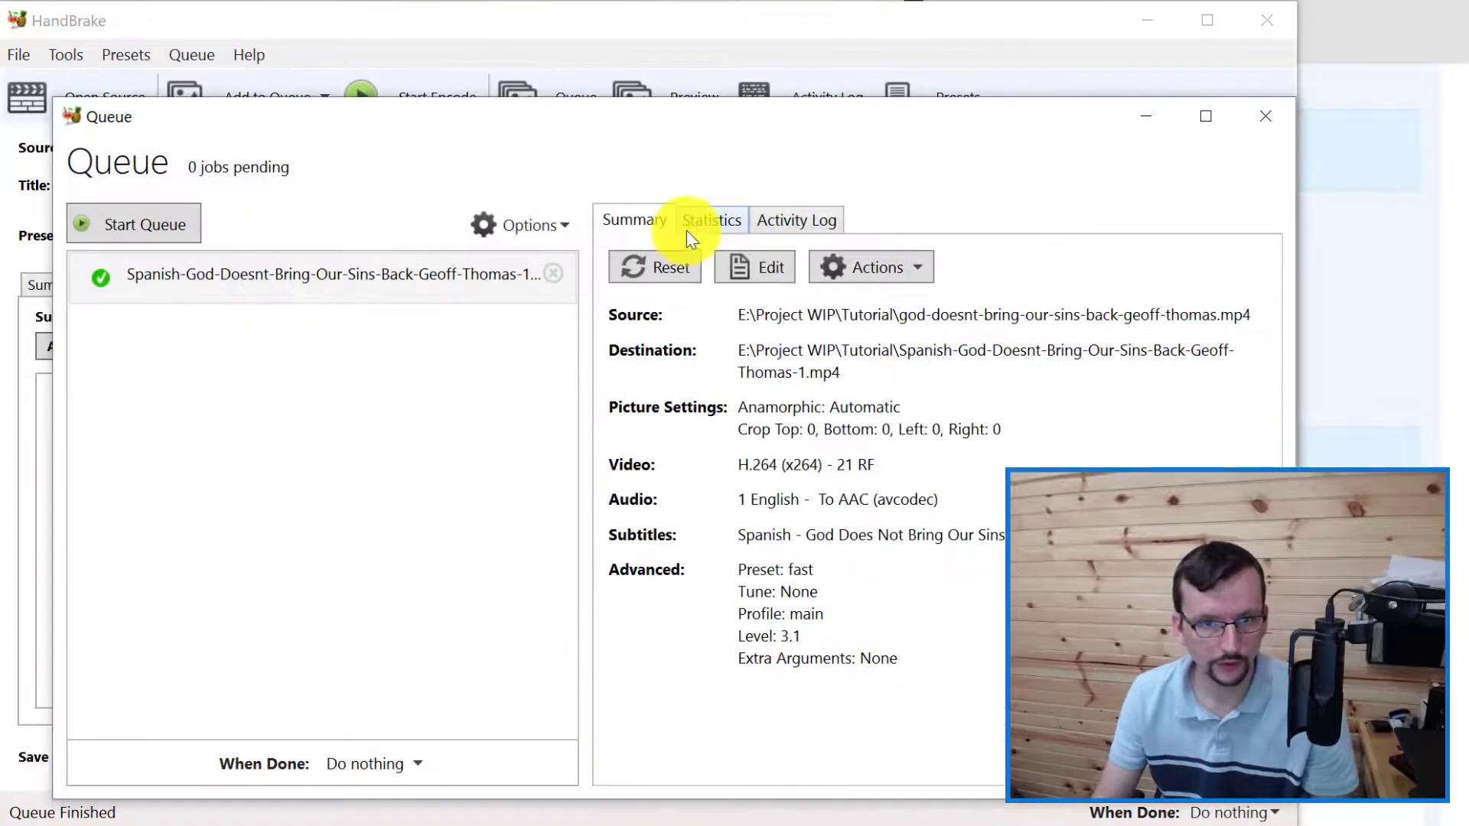
pyautogui.click(711, 222)
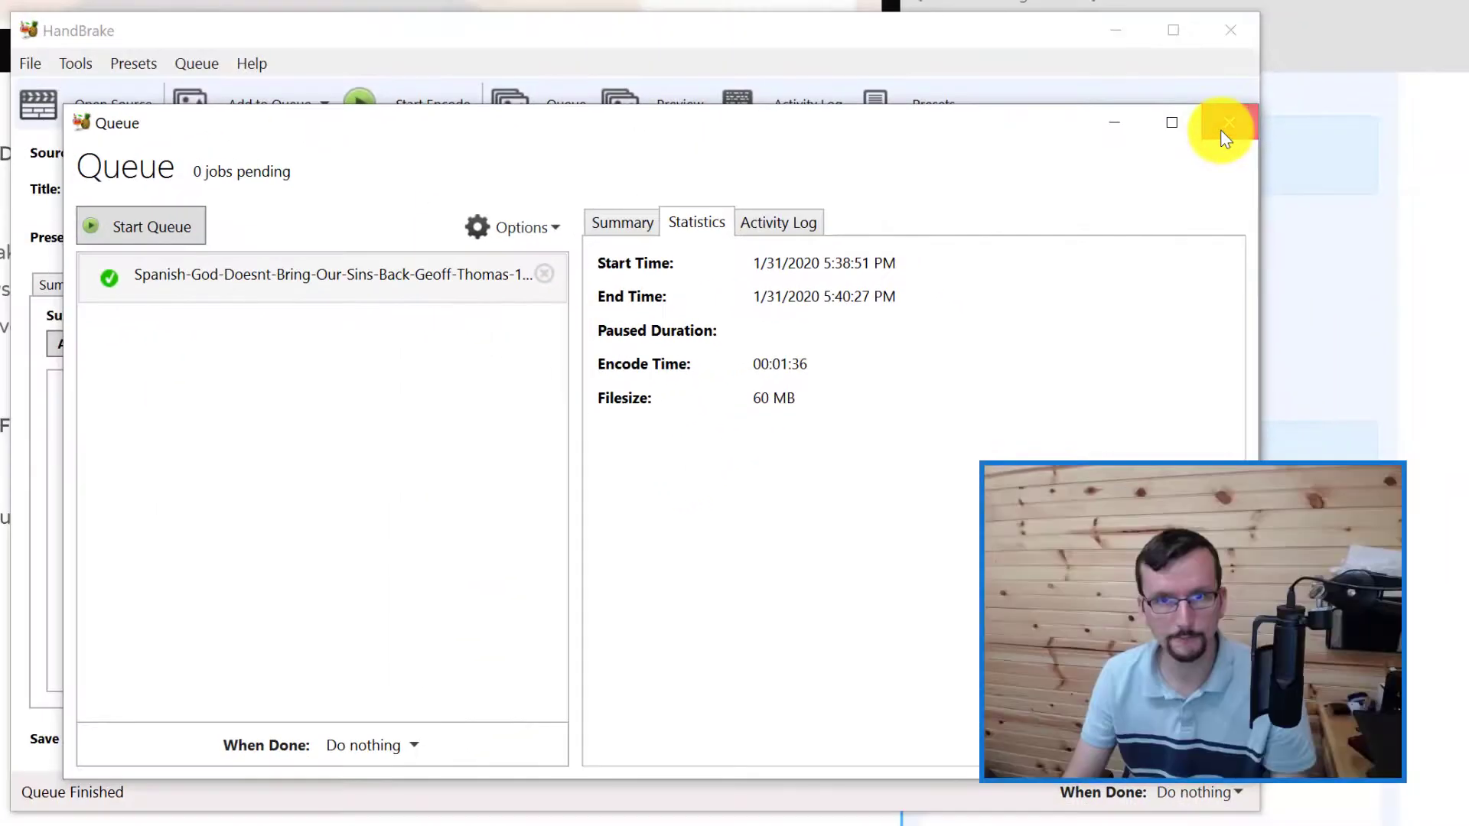
# Step: Close the HandBrake Queue window and raise the Movies & TV playback volume to 100
pyautogui.click(1223, 132)
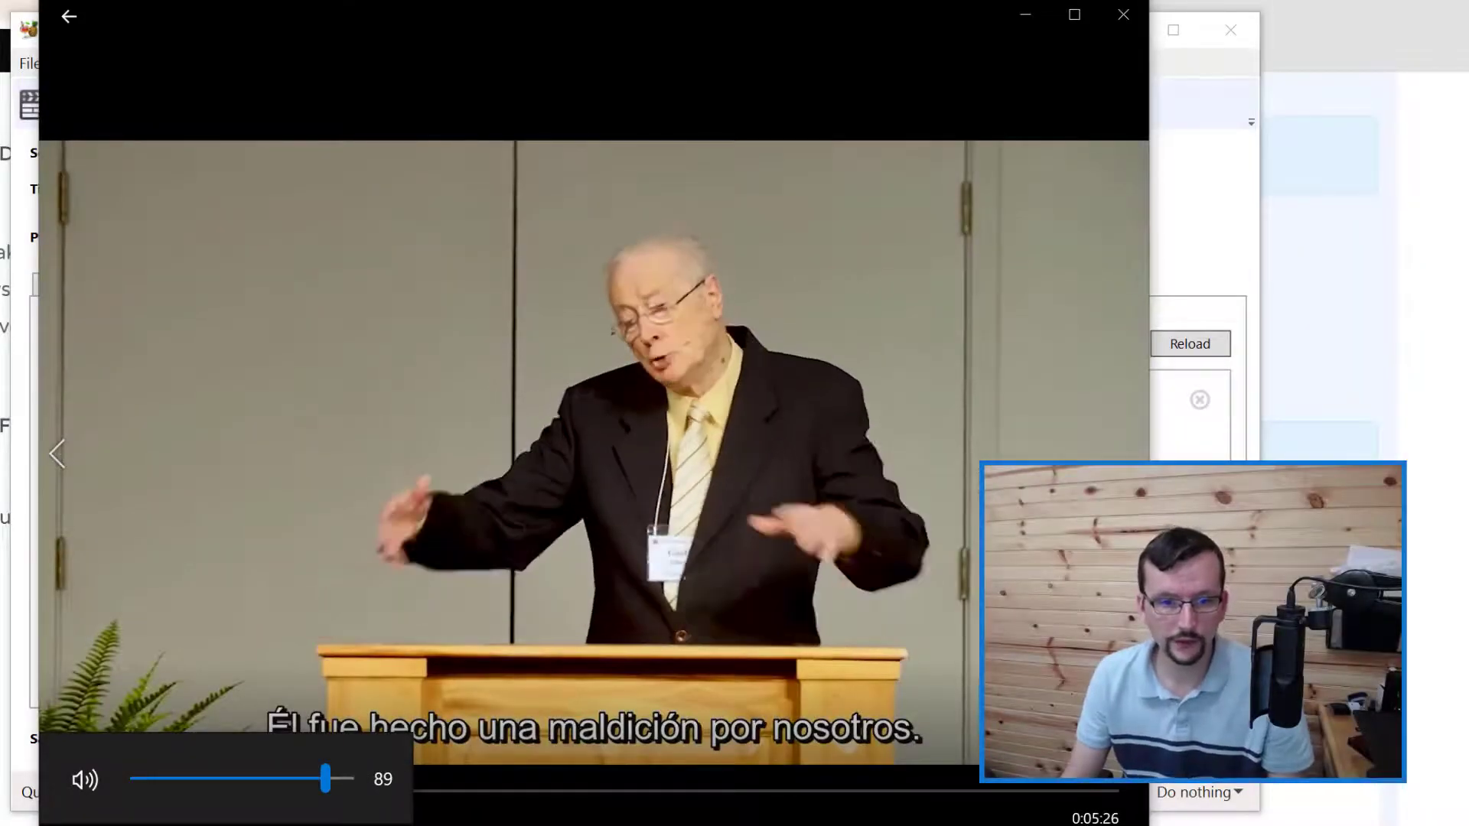
pyautogui.moveTo(315, 796); pyautogui.dragTo(682, 796)
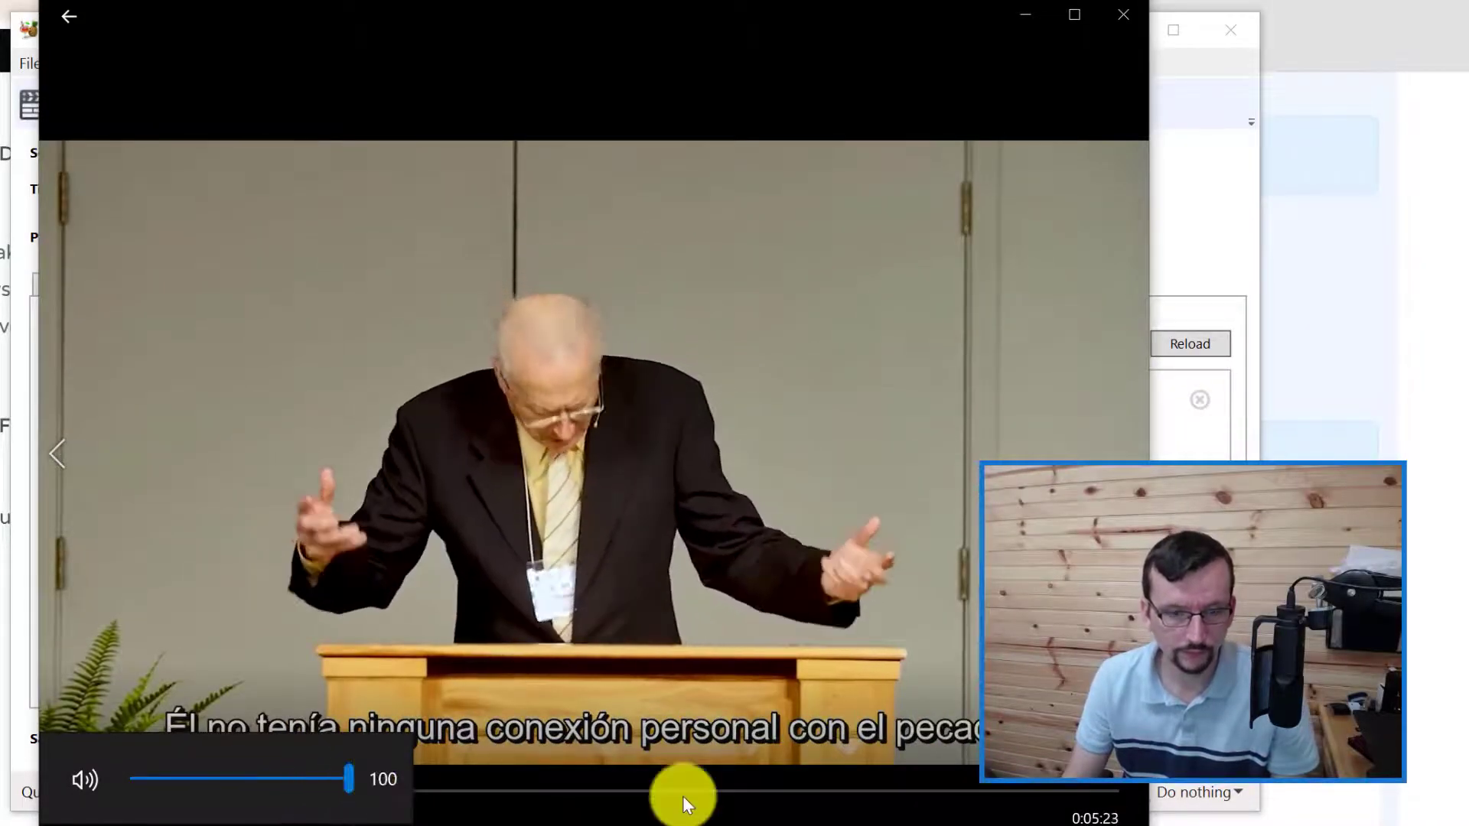